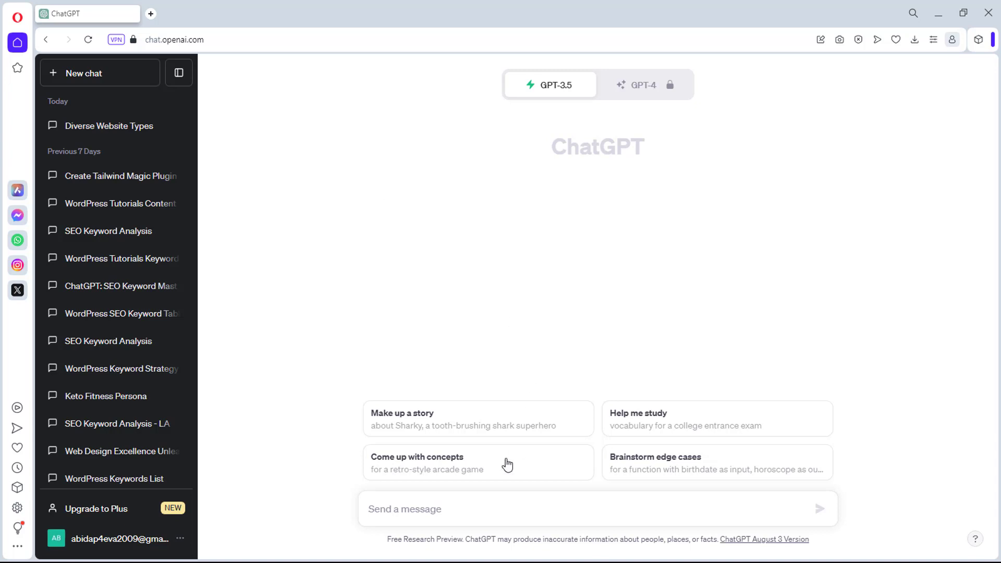
# Step: Focus the message box on the new chat page showing the AIPRM prompt library
pyautogui.click(401, 510)
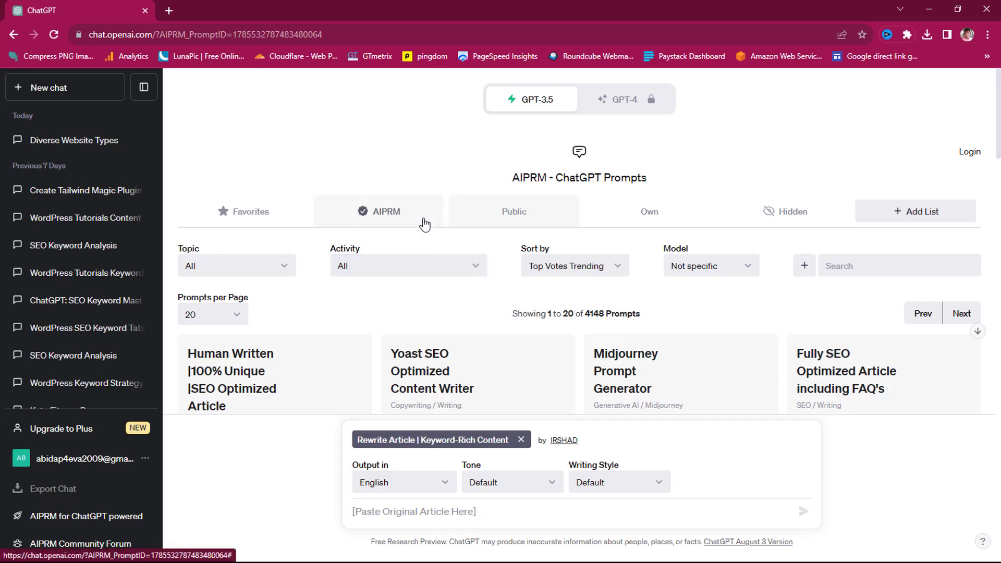
pyautogui.scroll(-4, 424, 224)
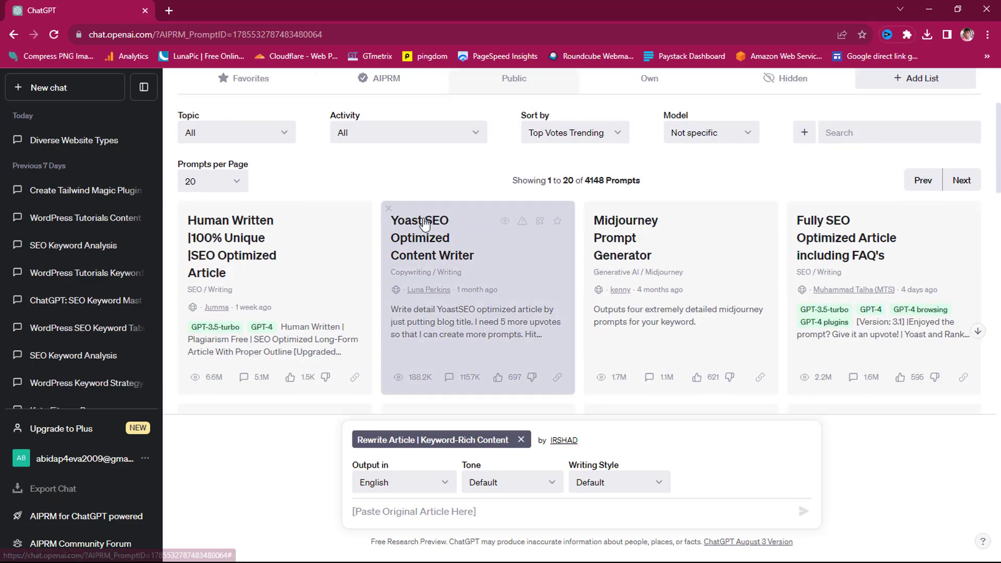
pyautogui.scroll(-6, 424, 224)
pyautogui.scroll(1, 424, 224)
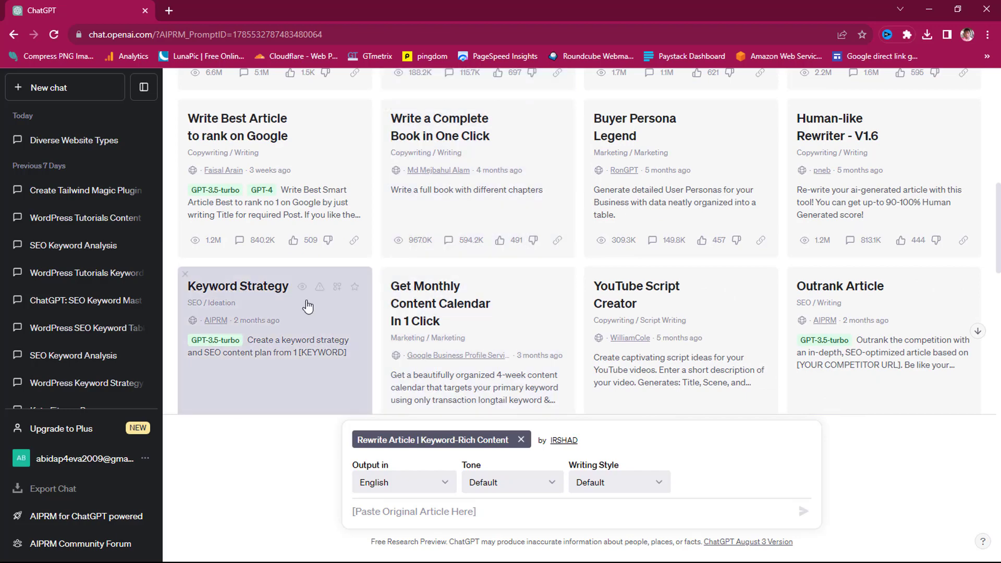
pyautogui.scroll(-4, 244, 300)
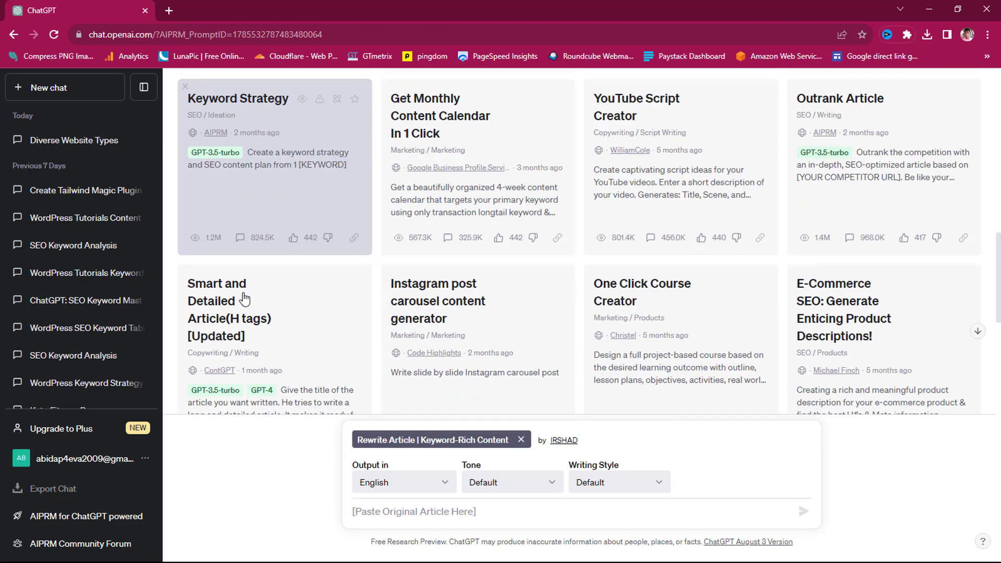
pyautogui.scroll(-3, 839, 157)
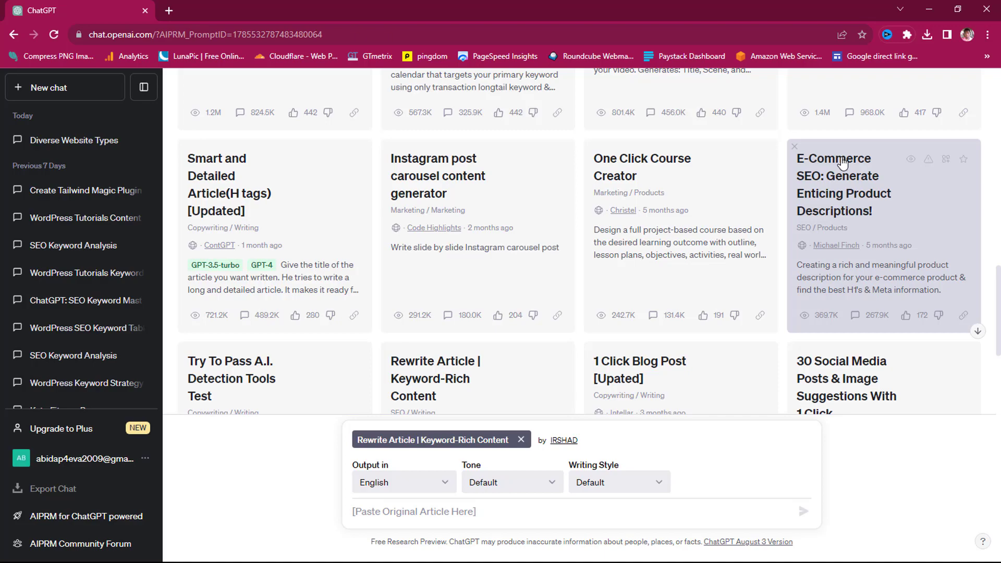
pyautogui.scroll(-4, 842, 162)
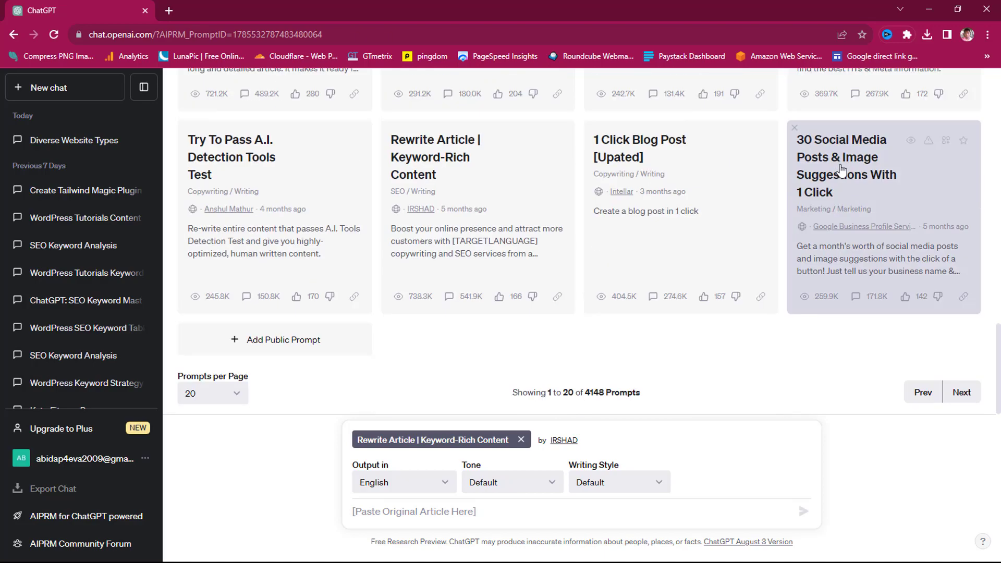
pyautogui.scroll(15, 841, 170)
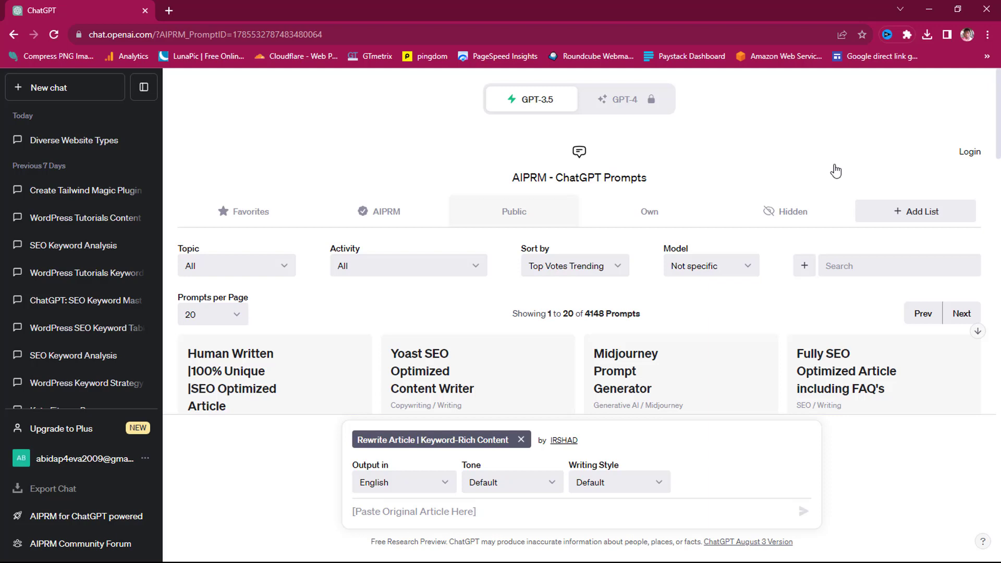
# Step: Filter AIPRM prompts to Topic SEO and Activity Keywords, keeping Top Votes Trending sort
pyautogui.click(275, 271)
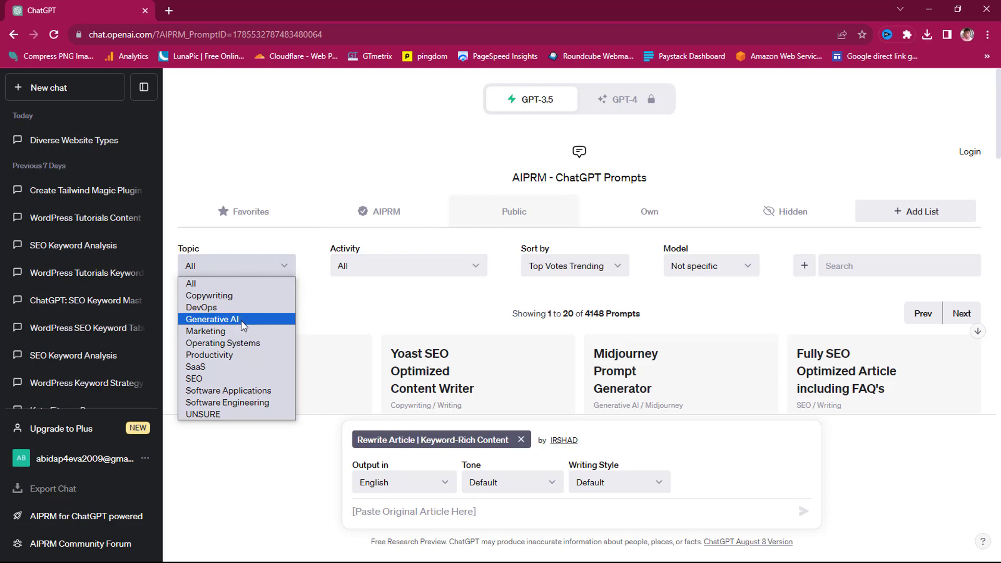
pyautogui.click(208, 378)
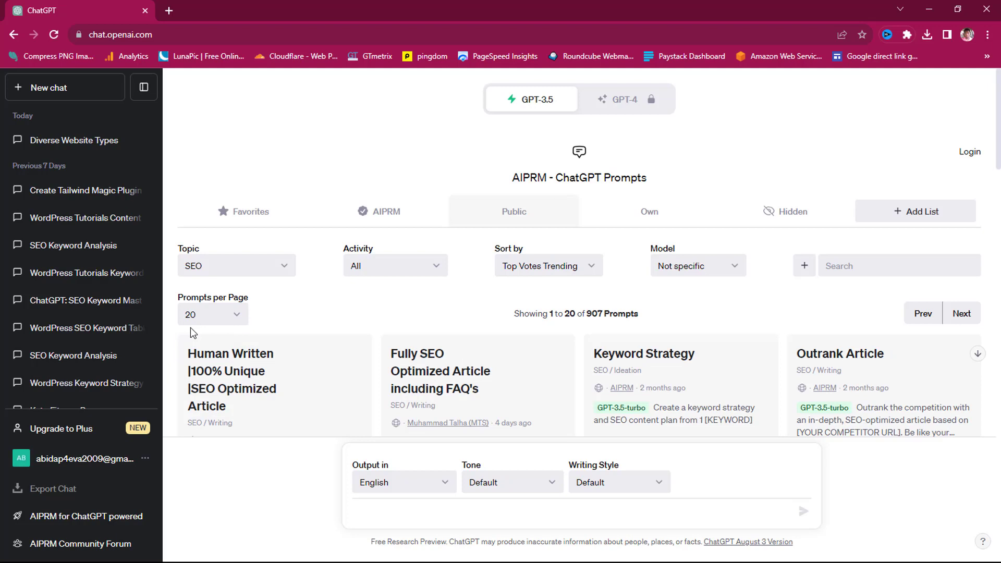
pyautogui.click(409, 261)
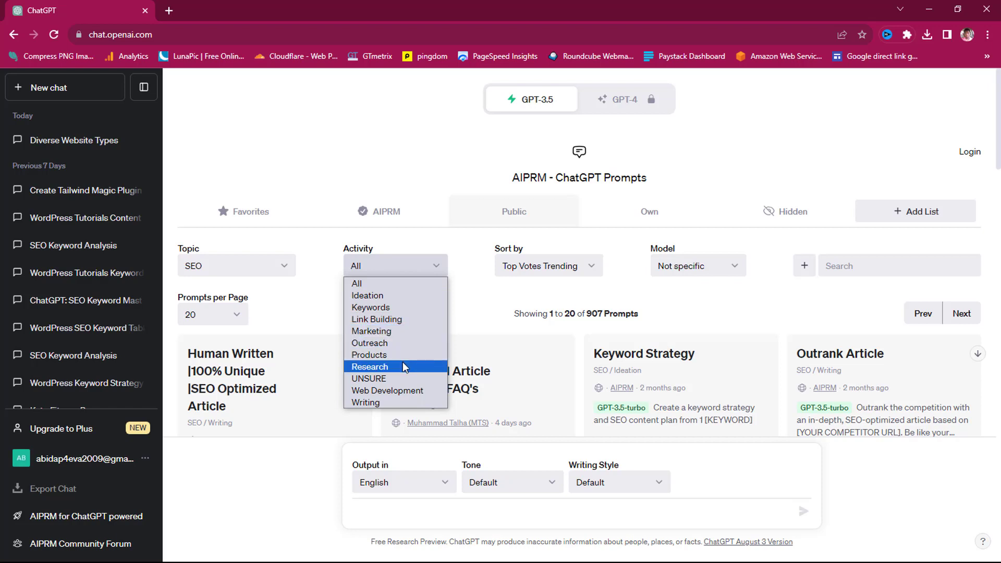
pyautogui.click(384, 307)
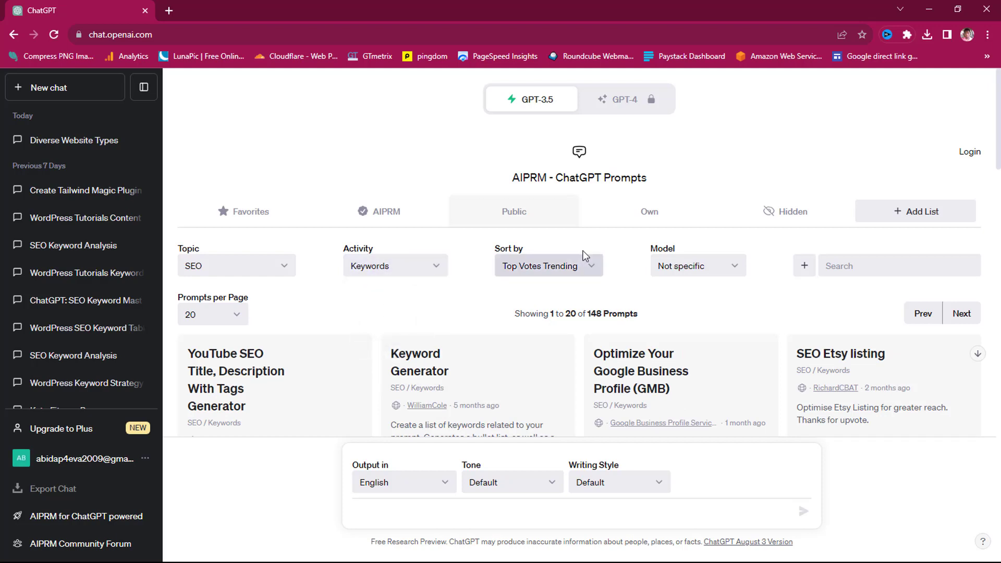
pyautogui.click(574, 268)
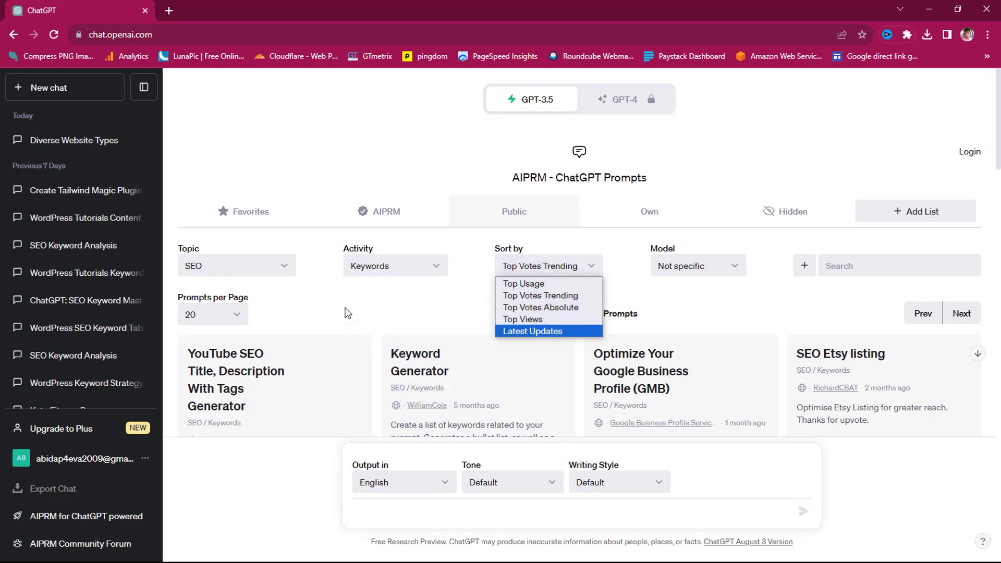
pyautogui.scroll(-1, 346, 311)
pyautogui.scroll(-2, 346, 312)
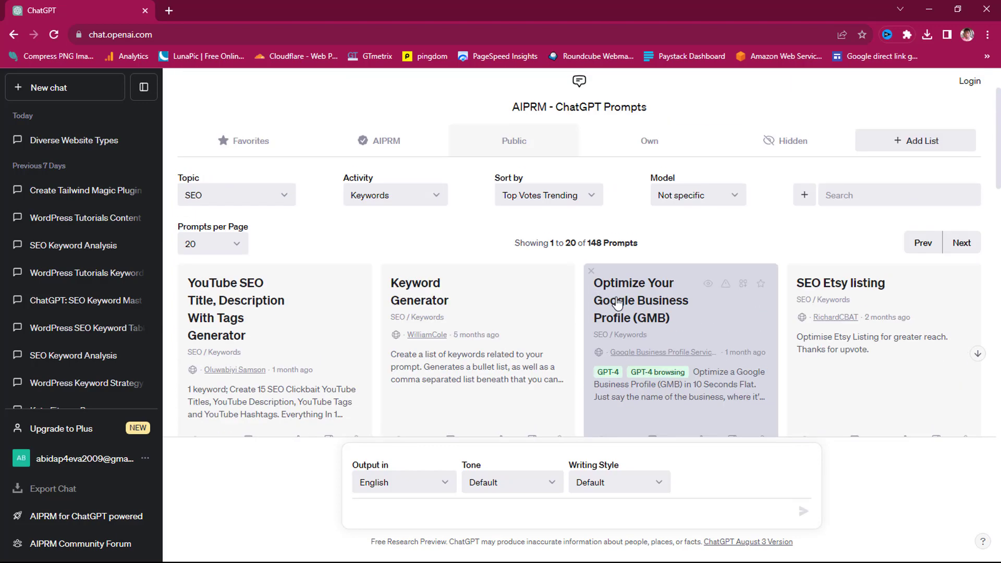
pyautogui.scroll(2, 651, 313)
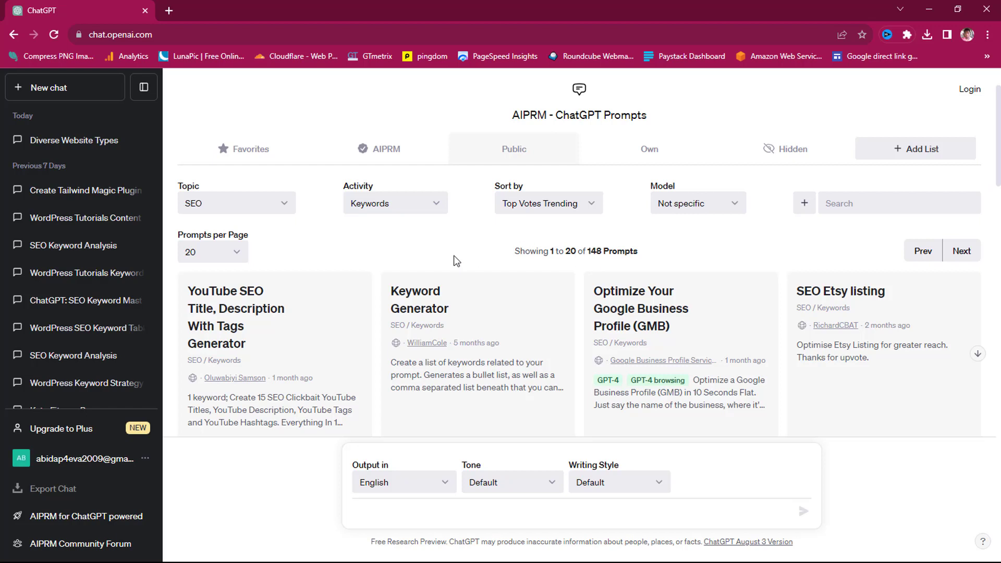
pyautogui.scroll(-1, 410, 254)
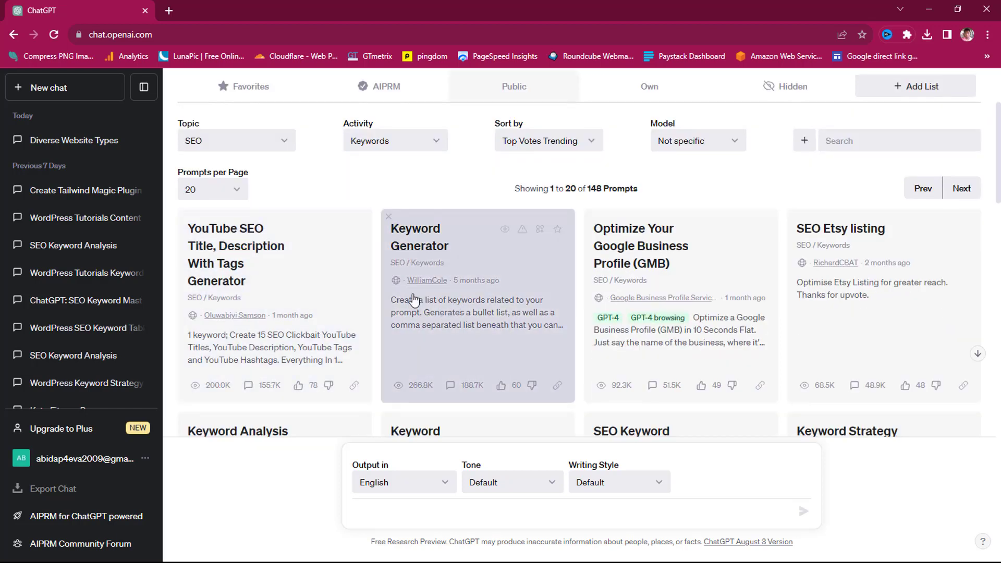
pyautogui.moveTo(474, 290)
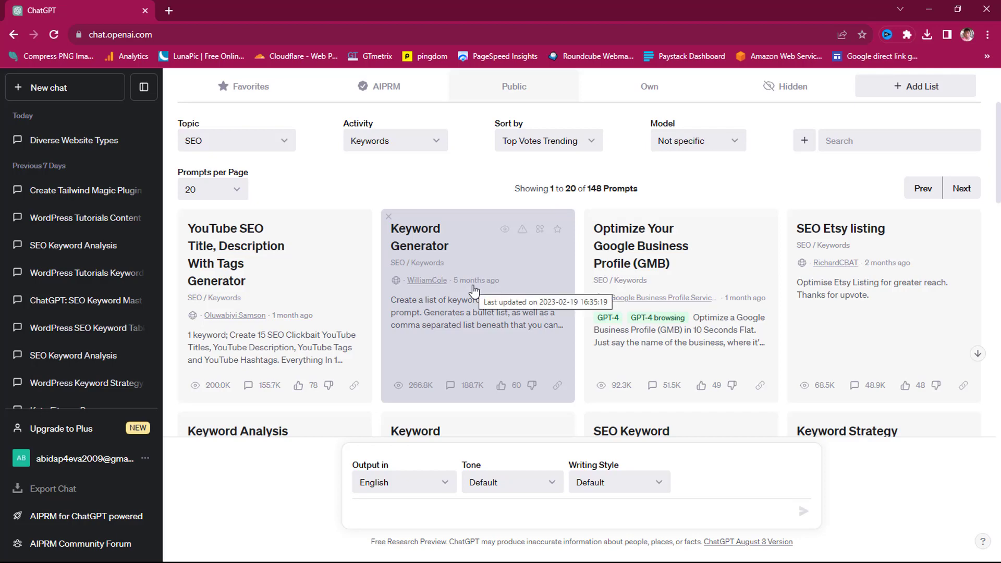
pyautogui.scroll(-3, 474, 291)
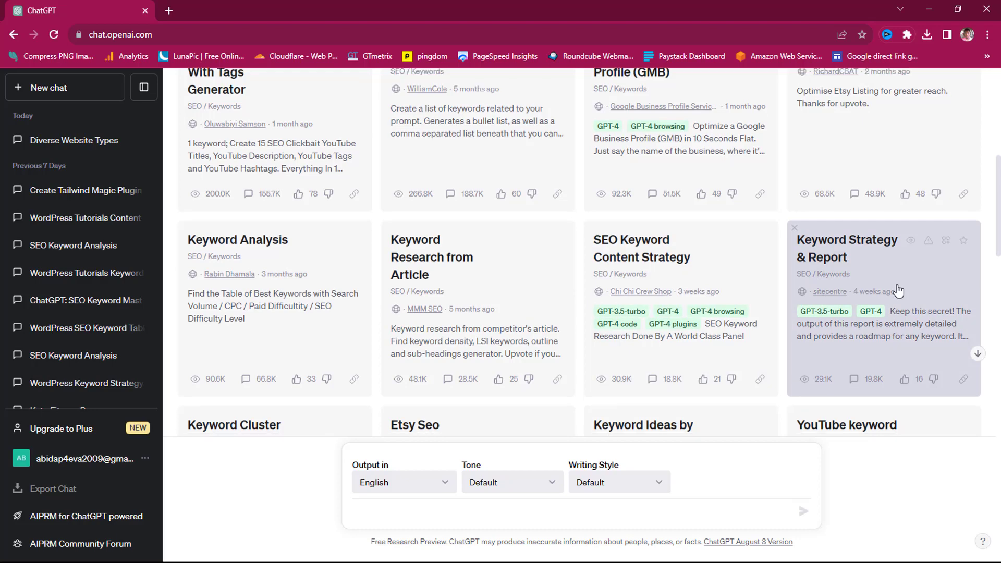
pyautogui.scroll(-1, 897, 290)
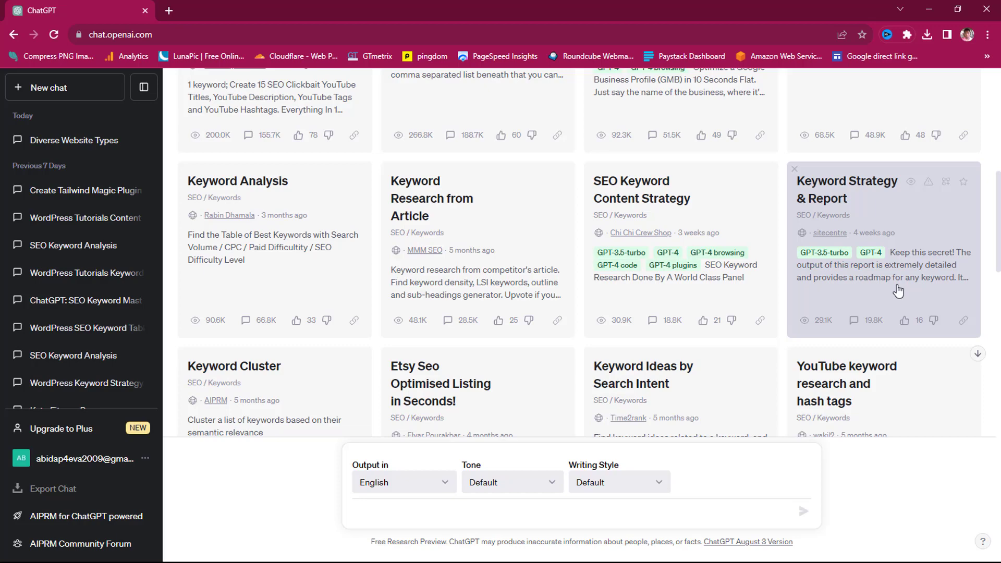
pyautogui.scroll(-2, 897, 290)
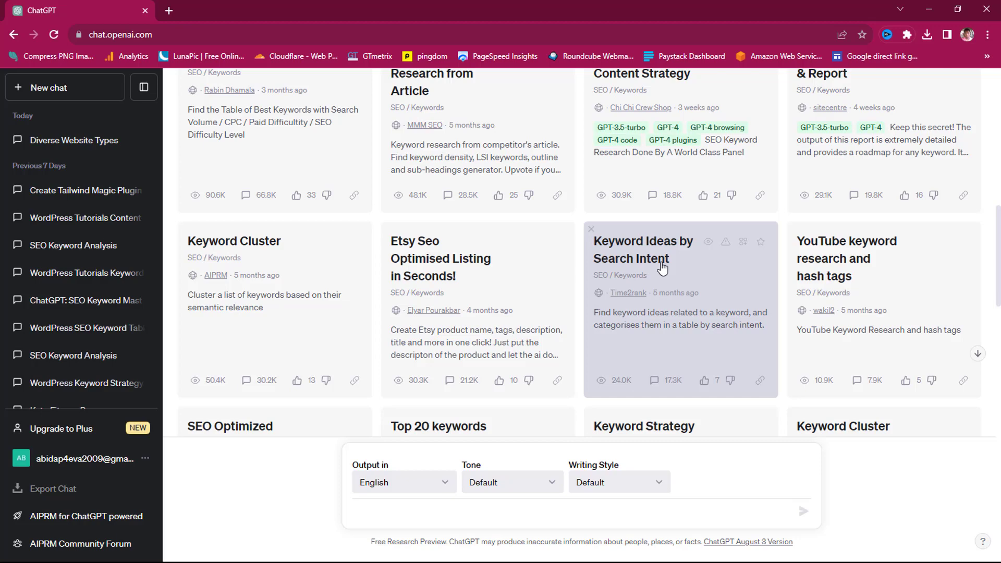
pyautogui.scroll(-3, 781, 303)
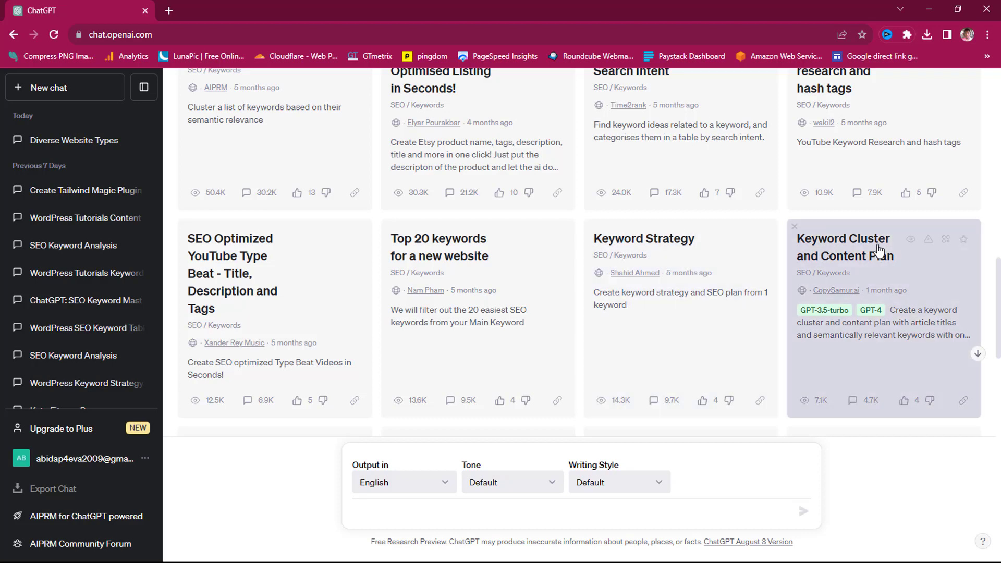
pyautogui.scroll(-3, 878, 249)
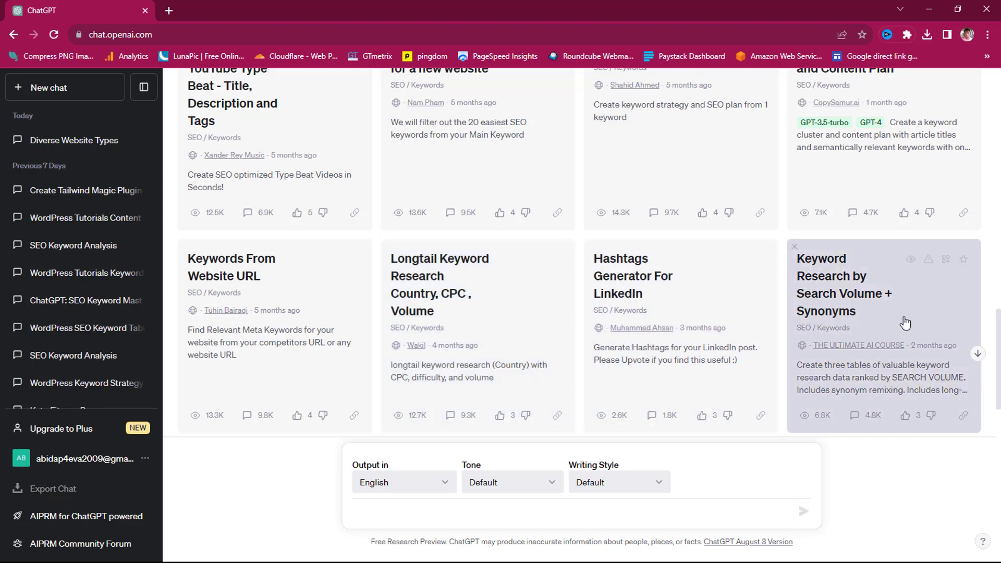
pyautogui.scroll(-2, 903, 324)
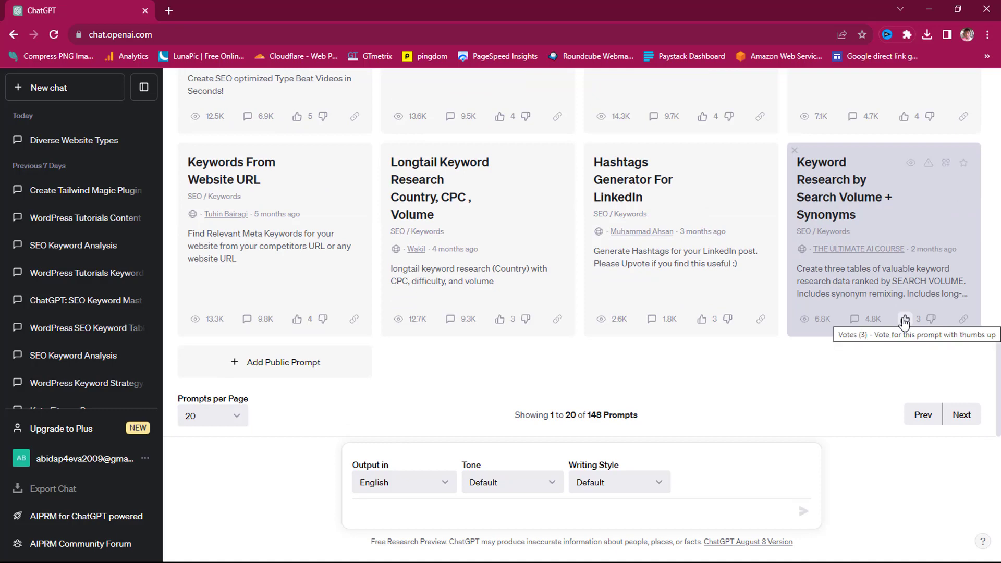
pyautogui.scroll(-7, 904, 325)
pyautogui.scroll(5, 903, 324)
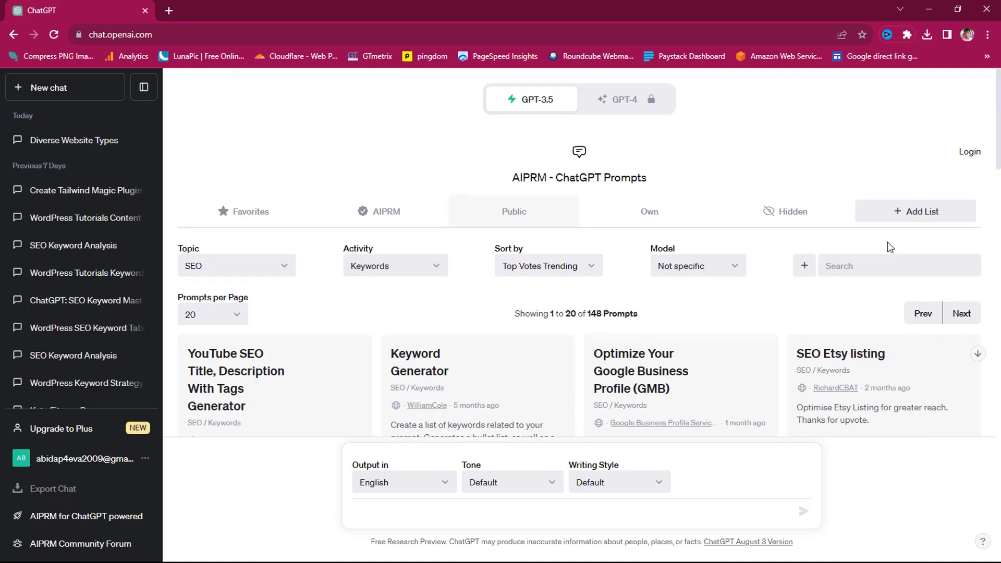
# Step: Search the prompt library for 'keyword' and go to page 2 of the 108 results
pyautogui.click(871, 267)
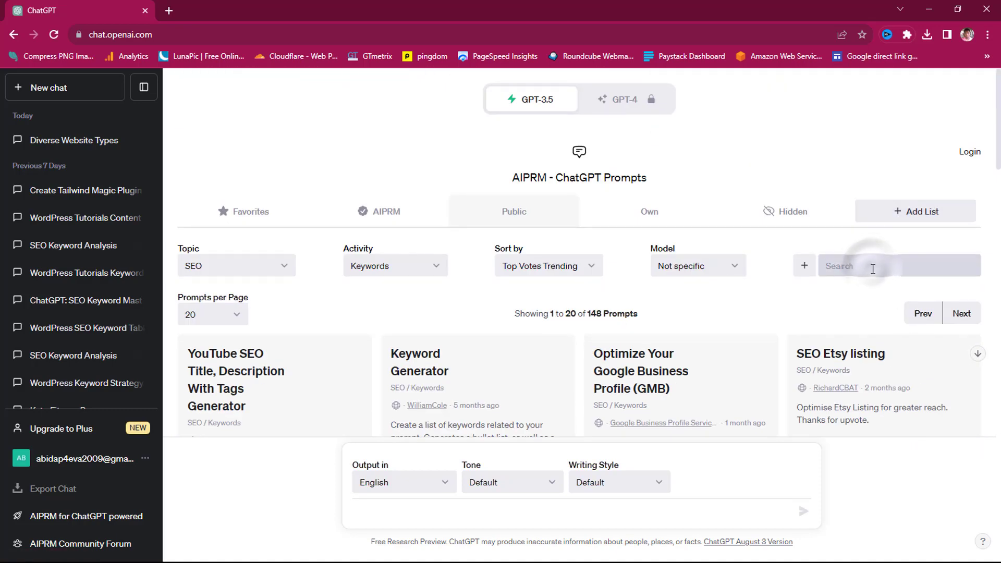
pyautogui.write('keyword')
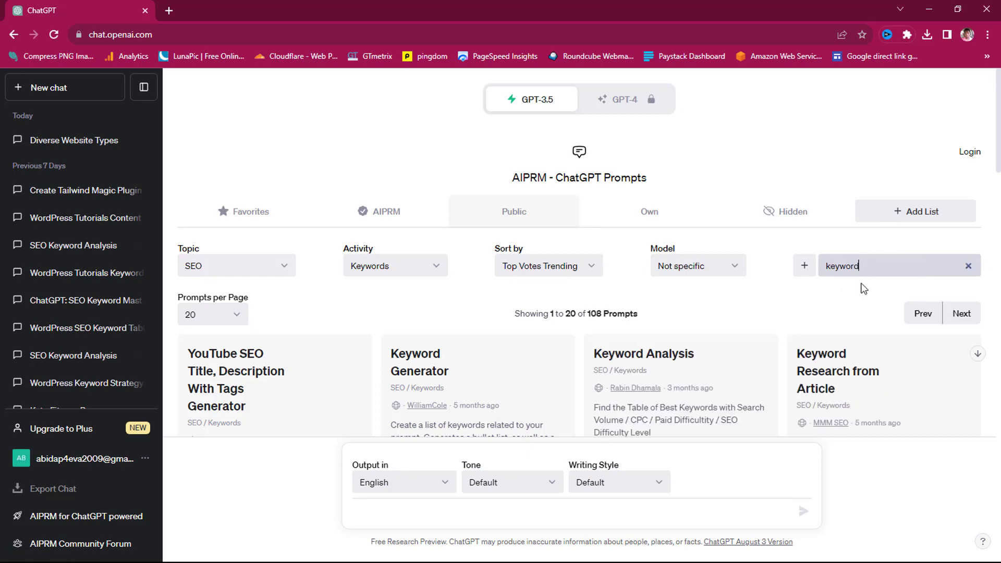
pyautogui.scroll(-2, 802, 309)
pyautogui.scroll(-4, 803, 310)
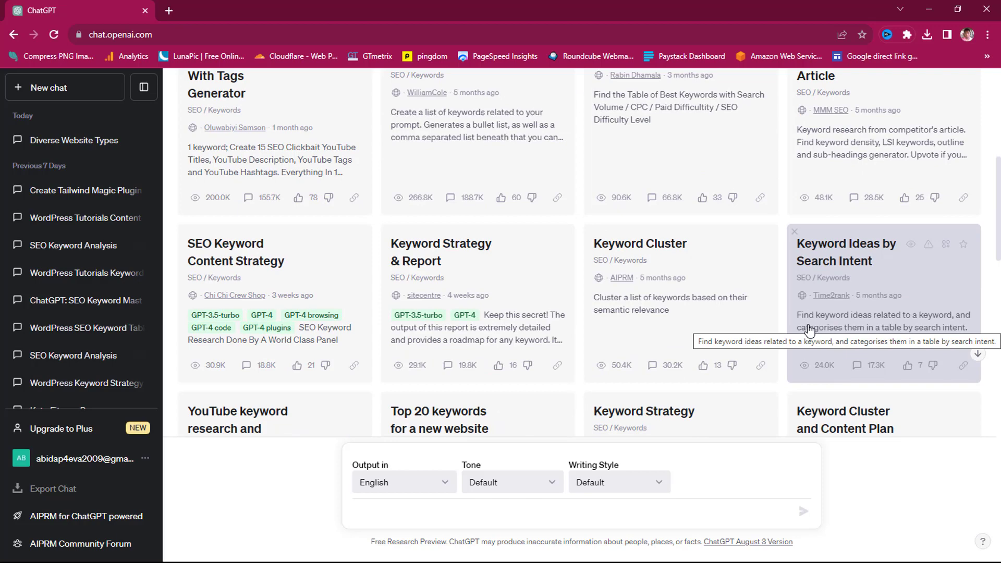
pyautogui.scroll(-9, 808, 329)
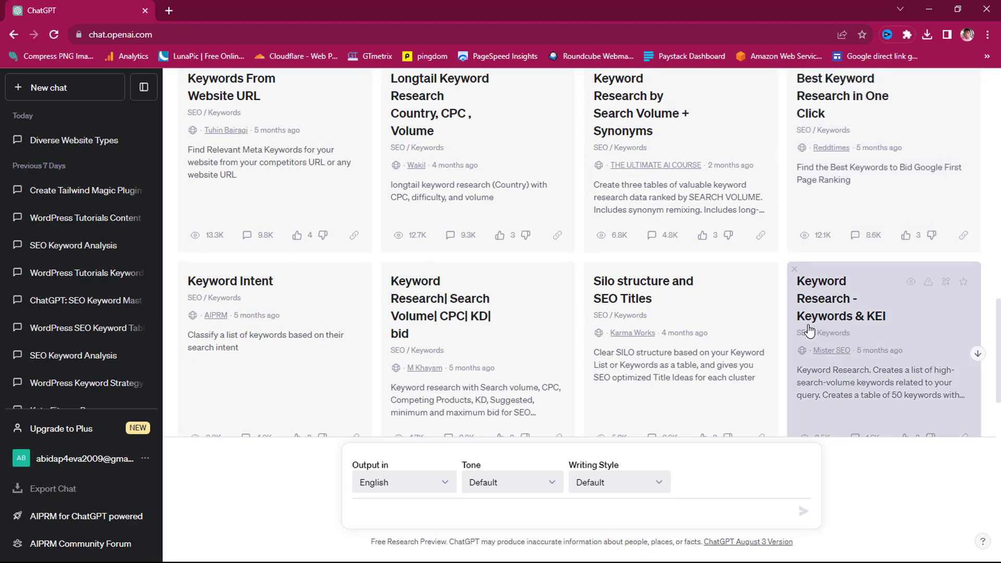
pyautogui.scroll(-2, 809, 330)
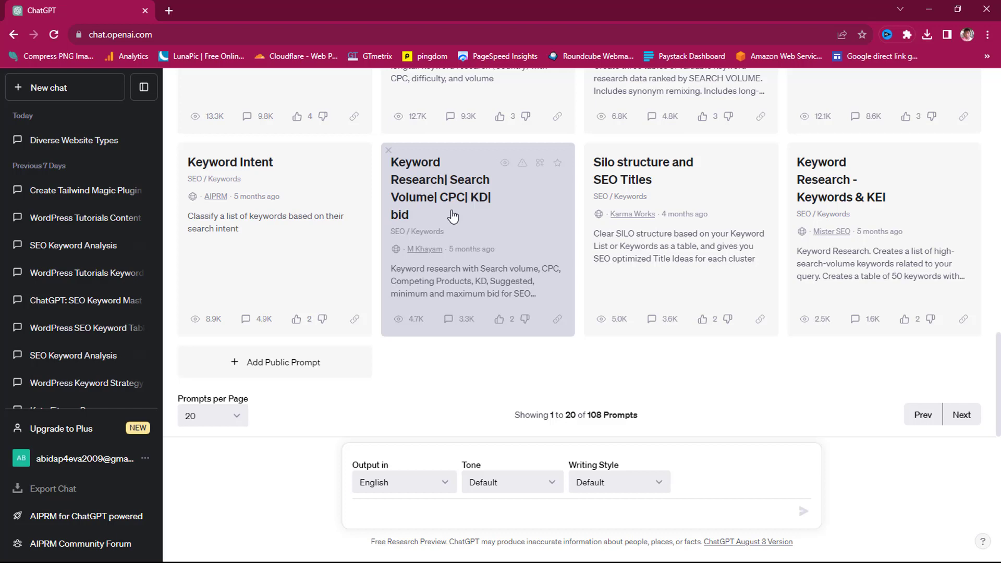
pyautogui.click(961, 414)
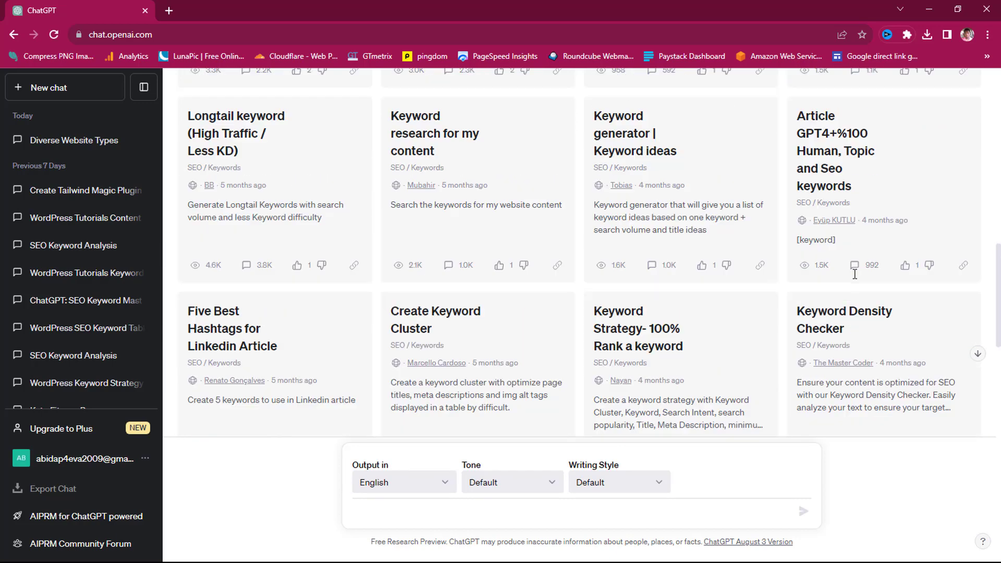
pyautogui.scroll(-5, 855, 271)
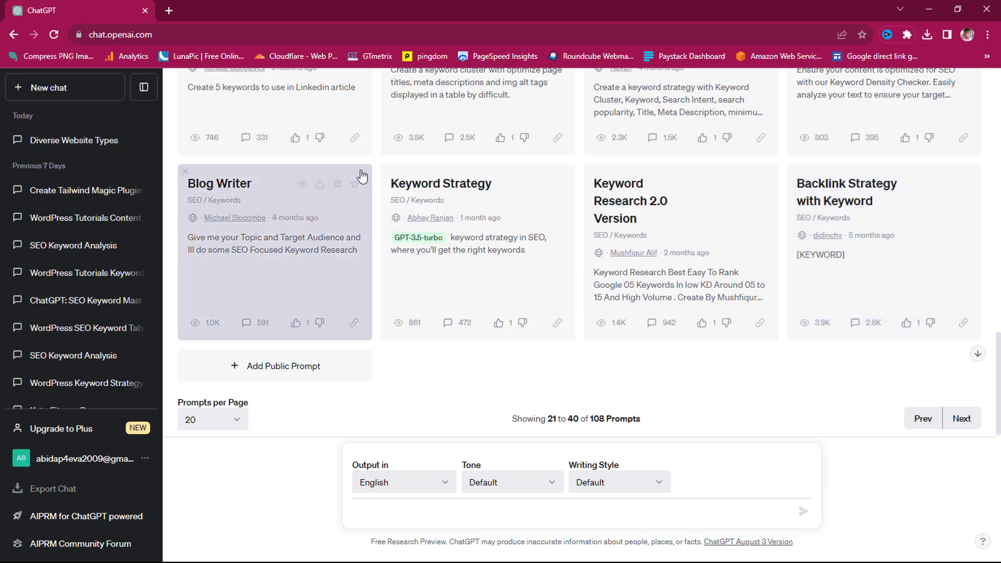
# Step: Load the Keyword Strategy prompt with Default tone and writing style, pasting 'wordpress tutorials'
pyautogui.click(493, 223)
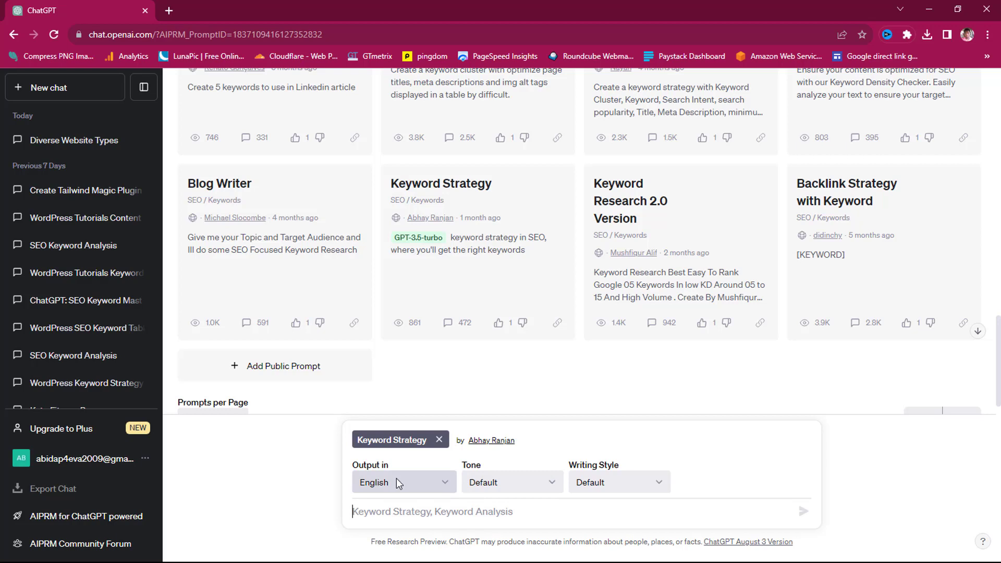
pyautogui.click(501, 482)
pyautogui.click(501, 482)
pyautogui.click(502, 482)
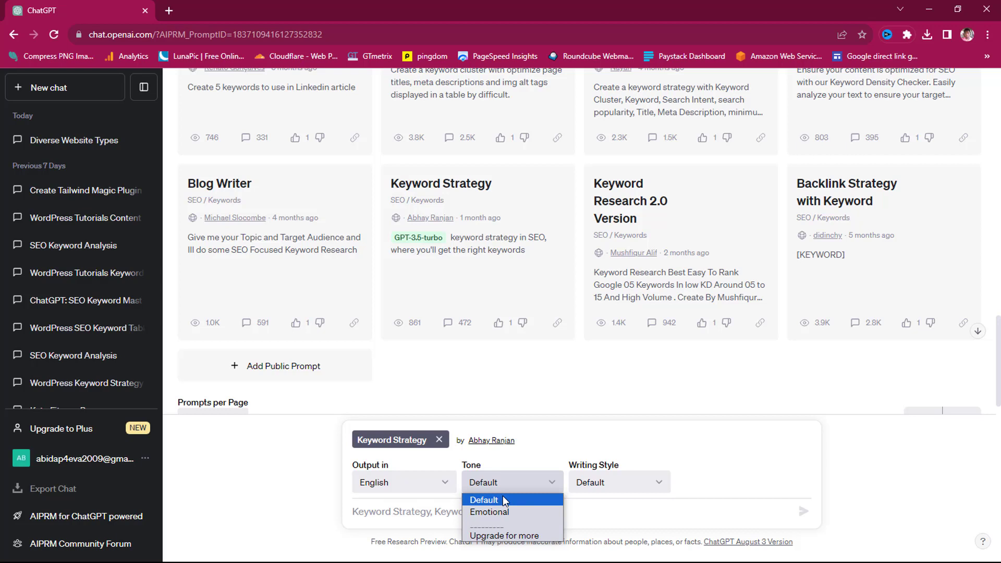
pyautogui.click(502, 499)
pyautogui.click(618, 483)
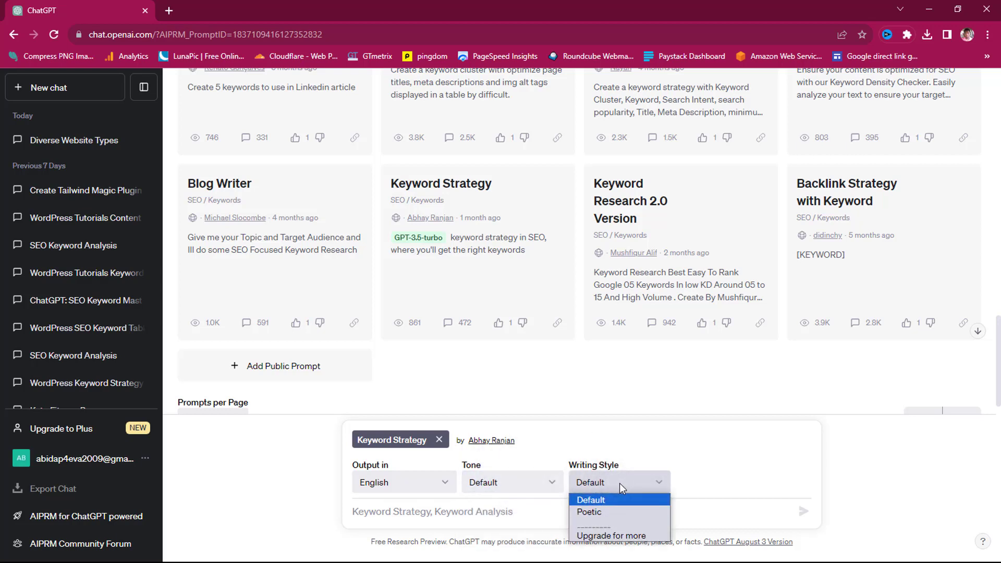
pyautogui.click(618, 483)
pyautogui.click(397, 514)
pyautogui.write('wordpress tutorials')
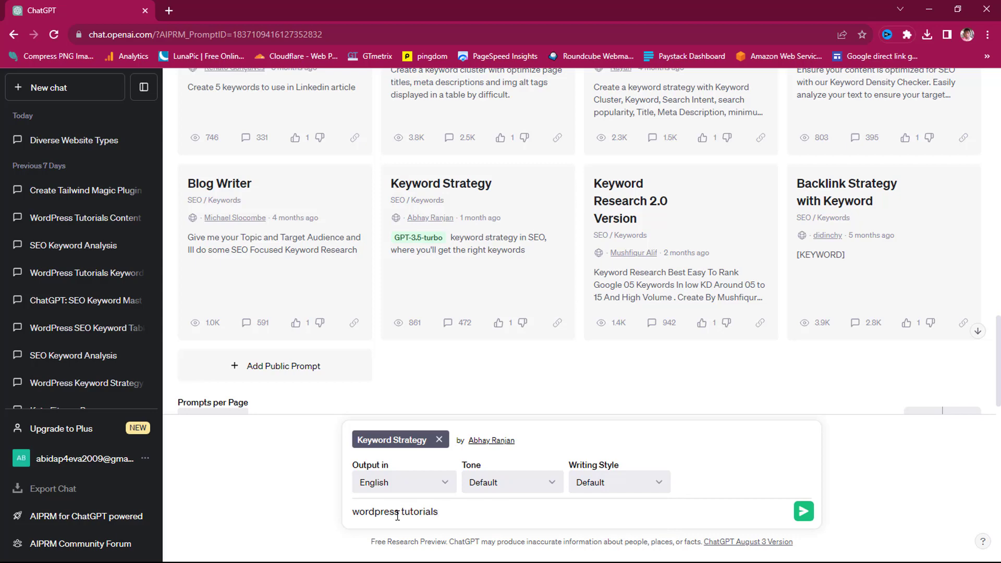
# Step: Send 'wordpress tutorials' to Keyword Strategy and review the resulting keyword types, titles and descriptions table
pyautogui.click(803, 512)
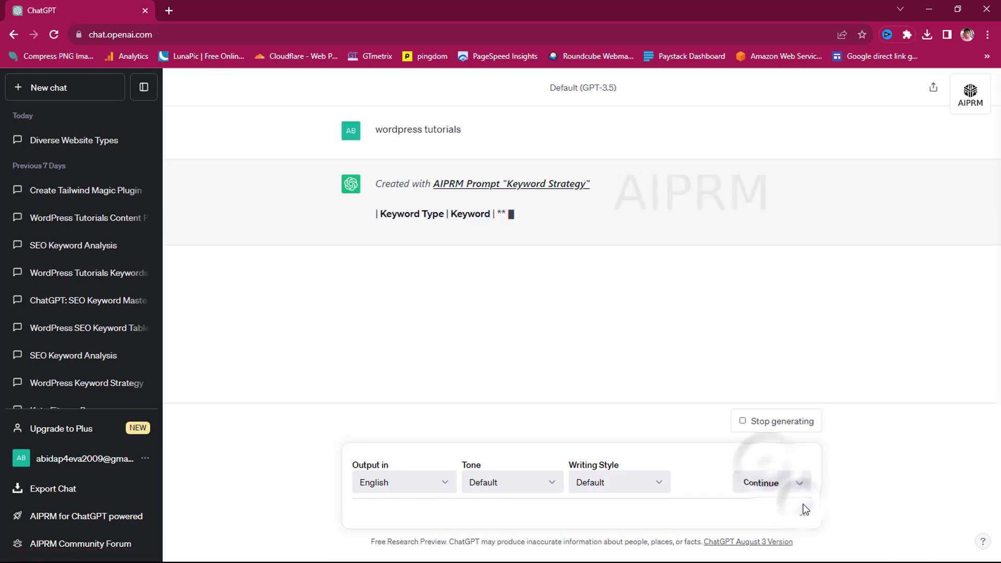
pyautogui.scroll(5, 764, 311)
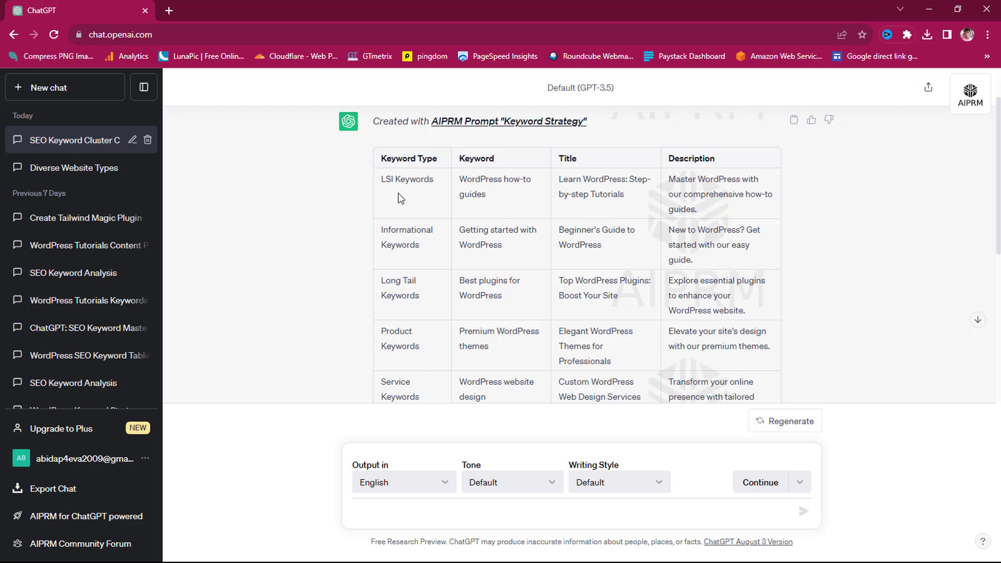
pyautogui.scroll(-1, 411, 243)
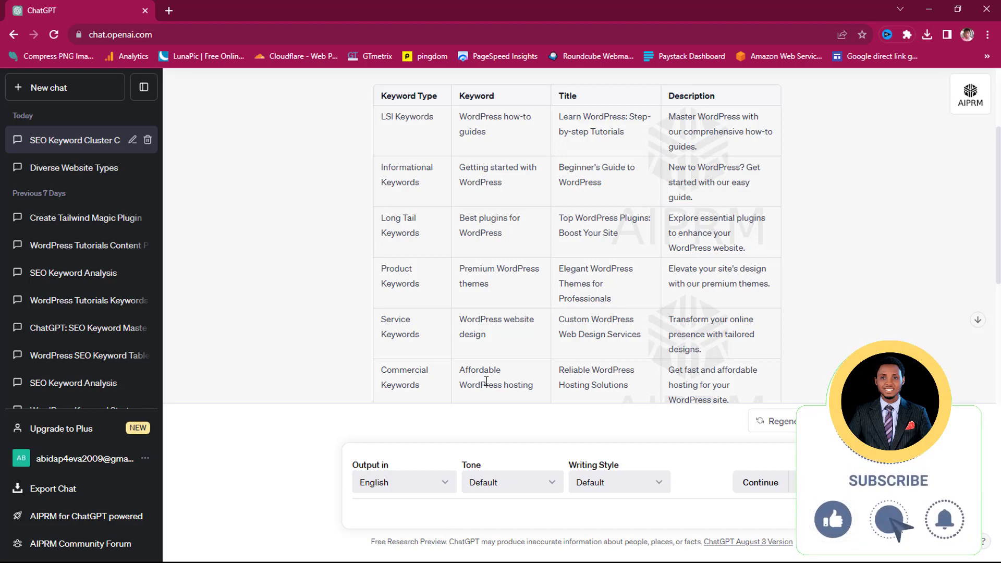
pyautogui.scroll(3, 486, 381)
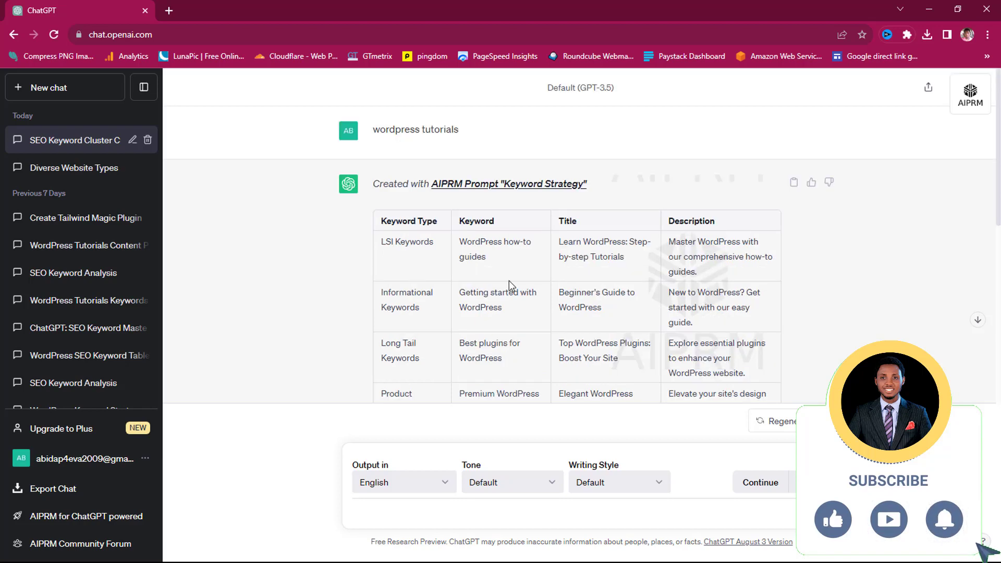
pyautogui.scroll(-3, 520, 389)
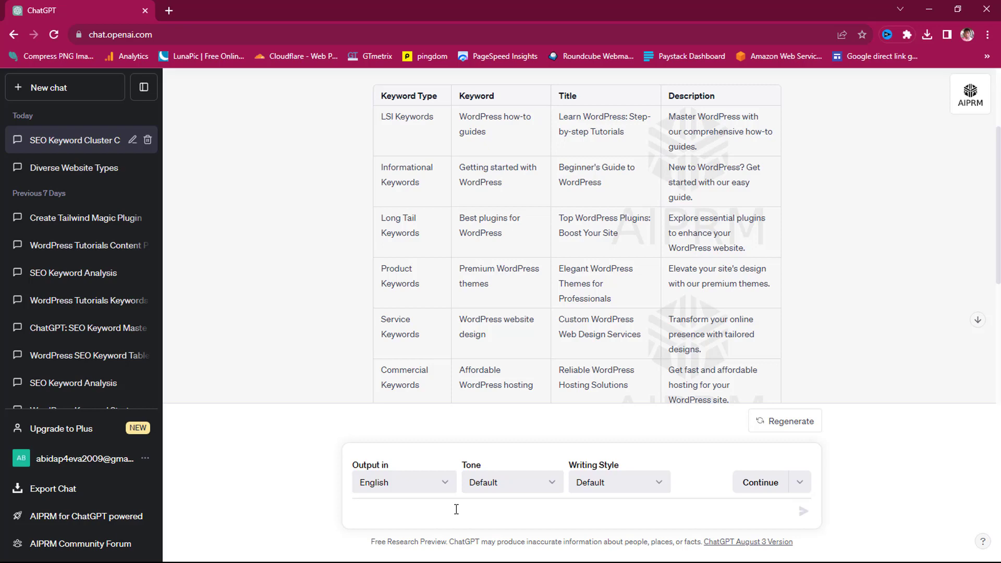
# Step: Start a new chat and pick the Keyword Strategy & Report prompt
pyautogui.click(46, 88)
pyautogui.scroll(-4, 876, 384)
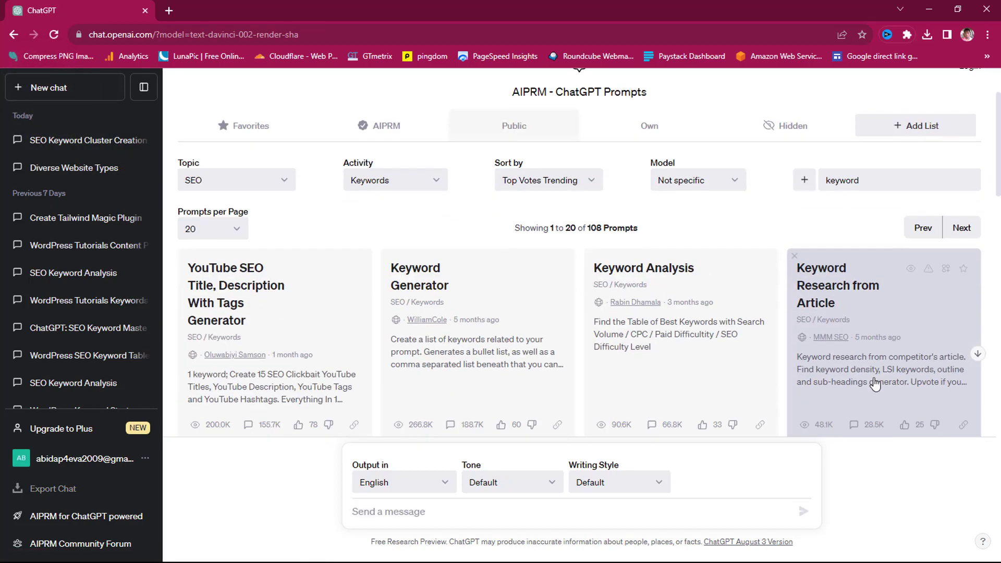
pyautogui.scroll(-1, 875, 384)
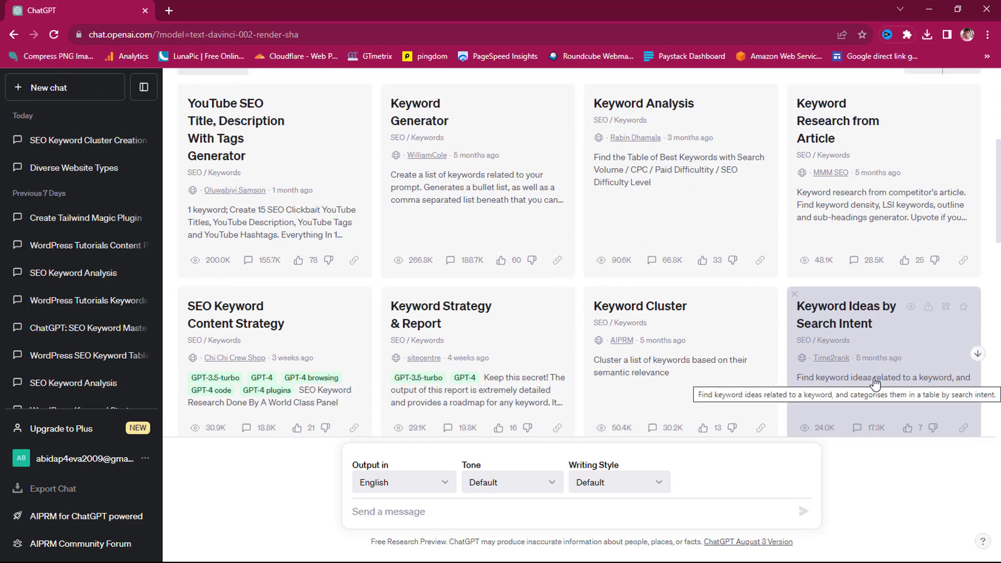
pyautogui.scroll(-1, 875, 384)
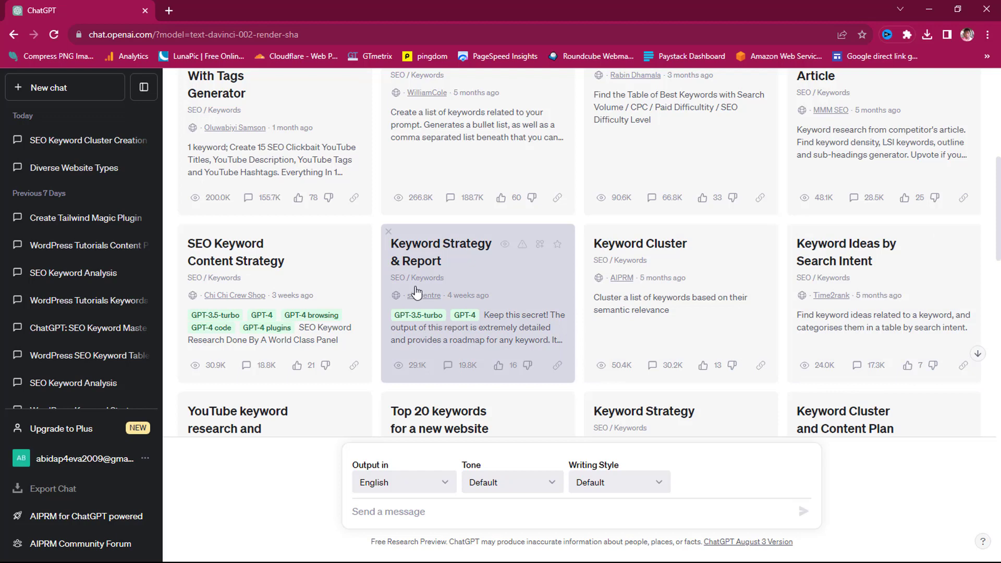
pyautogui.click(482, 285)
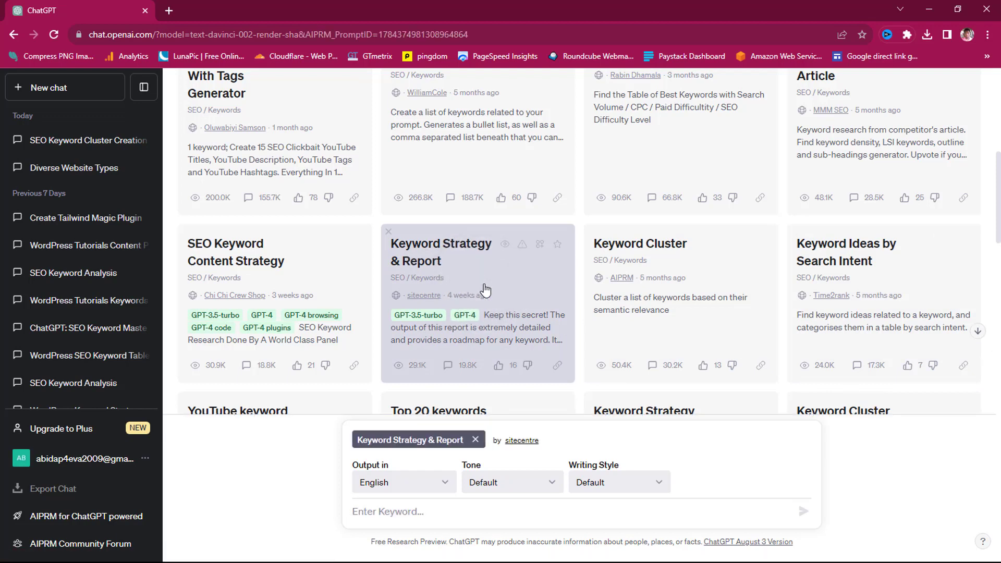
# Step: Submit 'wordpress tutorials' as the keyword to generate the report
pyautogui.click(405, 512)
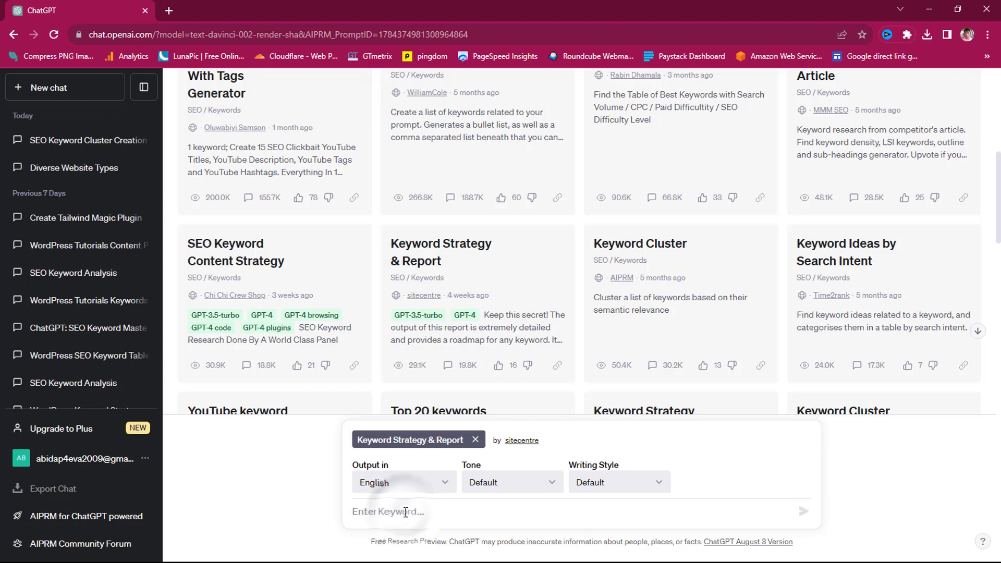
pyautogui.write('wordpress tutorials')
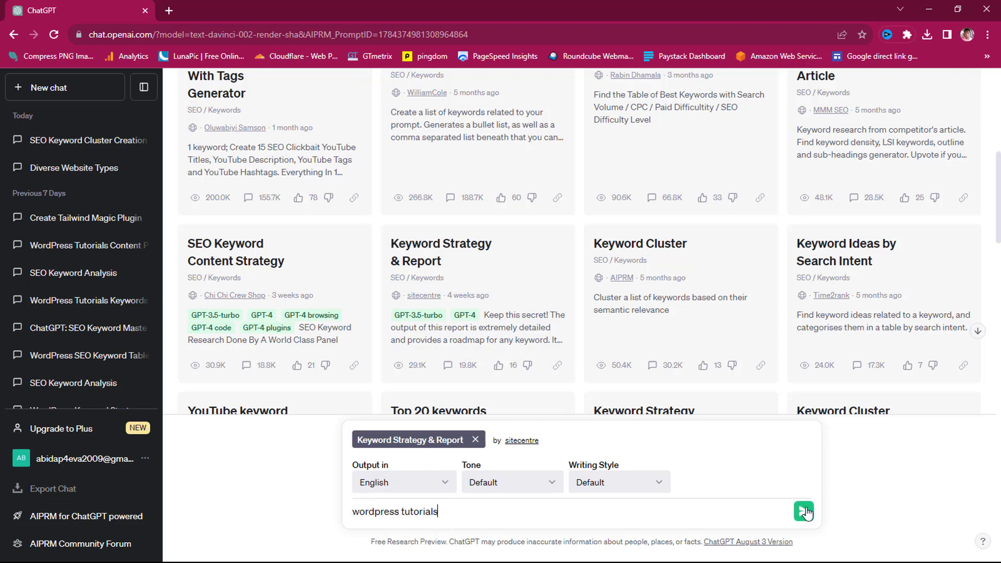
pyautogui.click(803, 511)
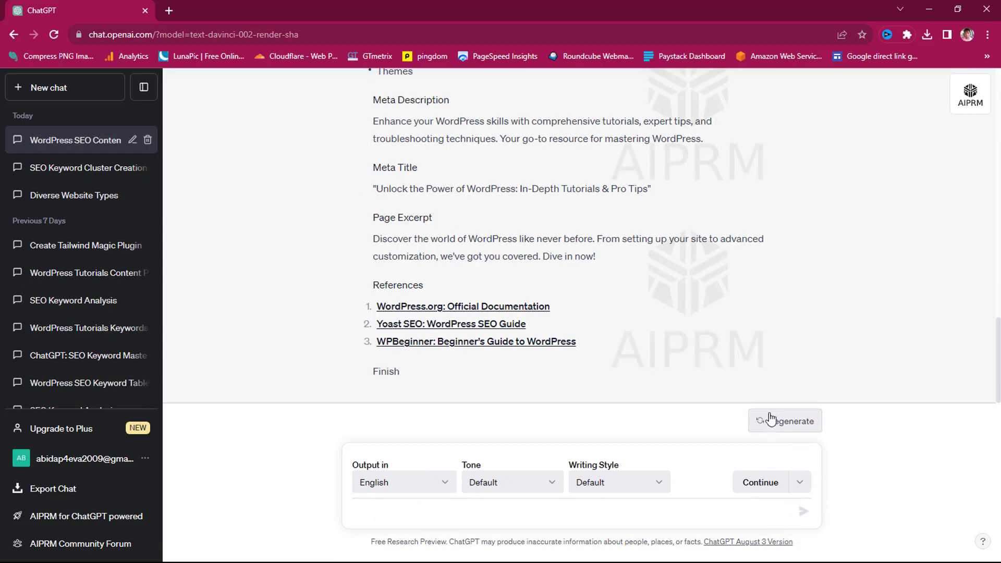
# Step: Scroll through the report's FAQs, long-tail keywords and keyword type, intent and usage table
pyautogui.scroll(6, 783, 364)
pyautogui.scroll(15, 784, 365)
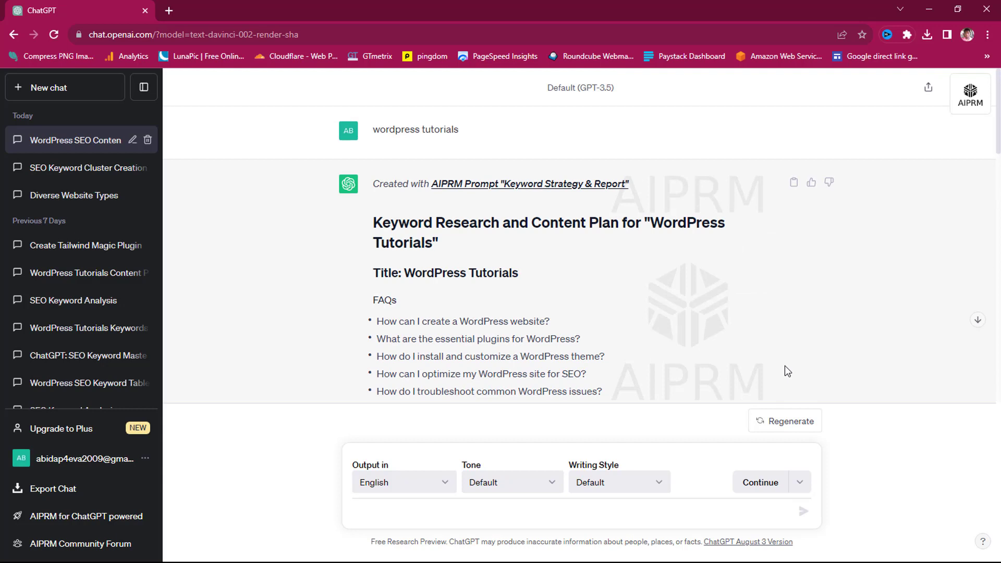
pyautogui.scroll(-2, 546, 275)
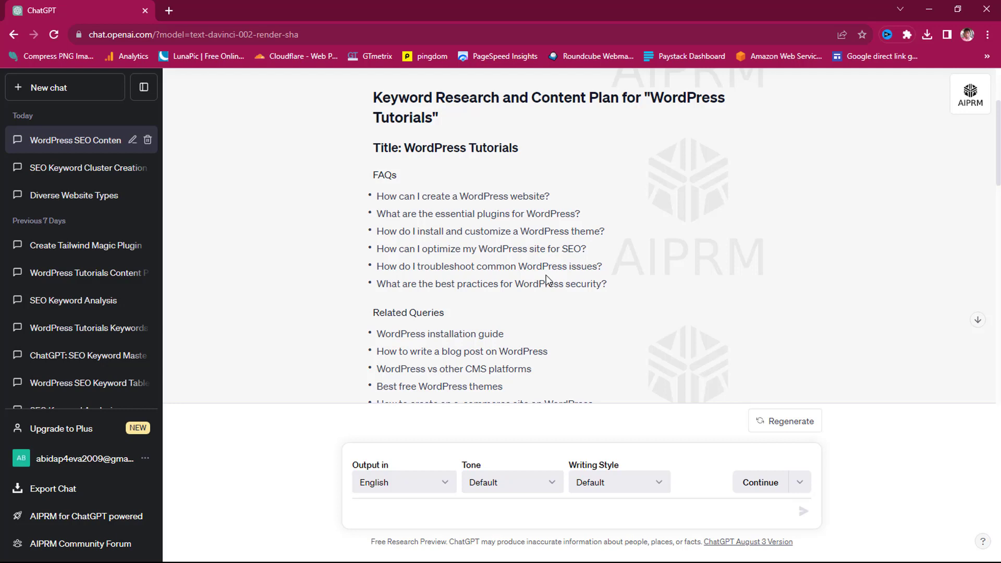
pyautogui.scroll(-1, 546, 274)
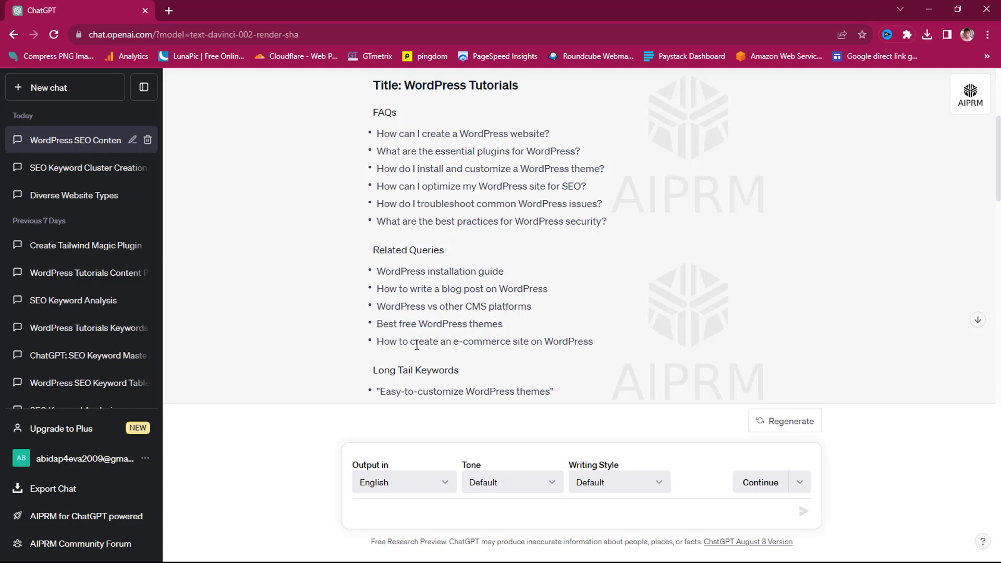
pyautogui.scroll(-3, 609, 308)
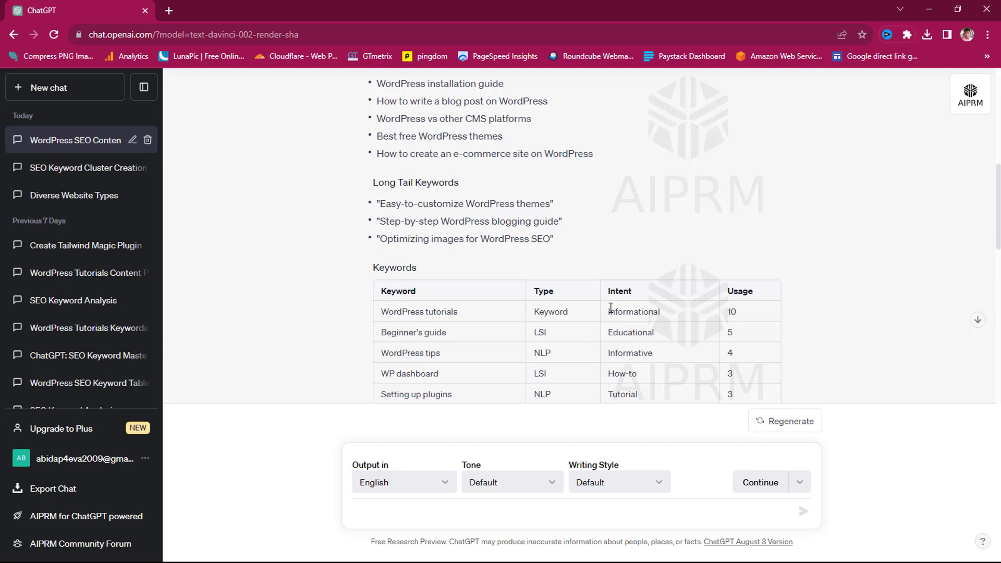
# Step: Review the slug, entities, meta tags, excerpt and references, then start a new chat
pyautogui.scroll(-2, 611, 307)
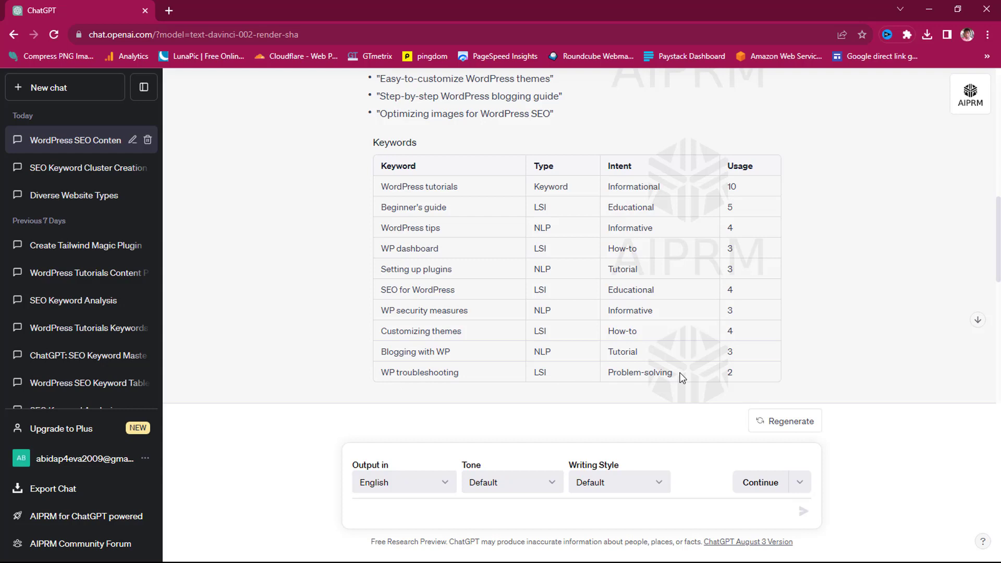
pyautogui.scroll(-3, 680, 376)
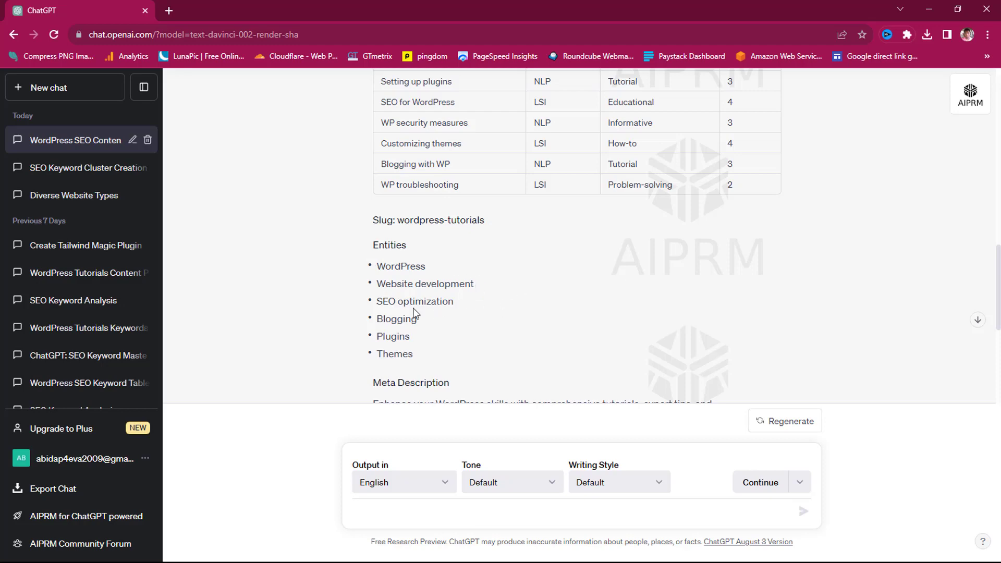
pyautogui.scroll(-3, 458, 301)
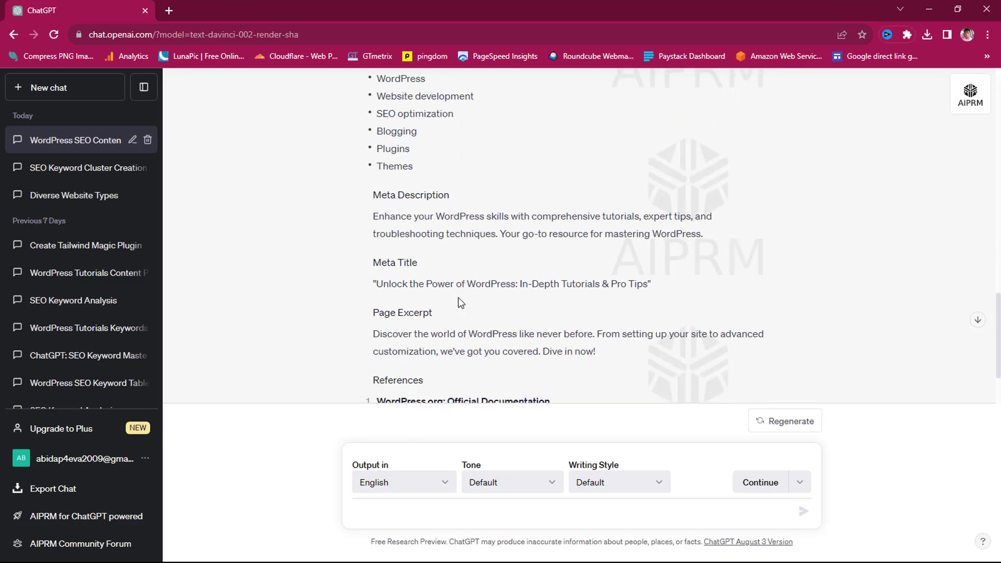
pyautogui.moveTo(354, 227); pyautogui.dragTo(540, 232)
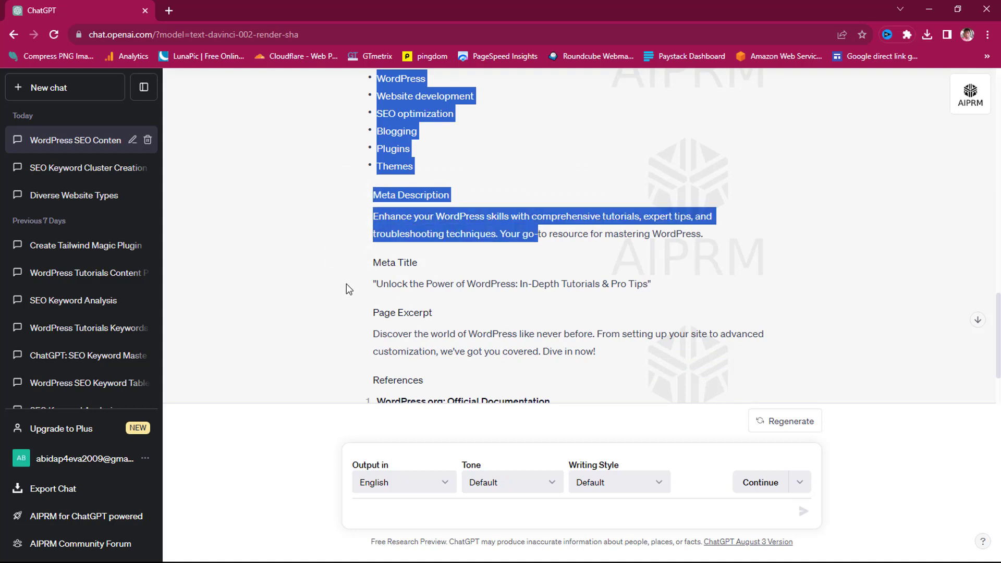
pyautogui.moveTo(346, 285); pyautogui.dragTo(508, 333)
pyautogui.scroll(-2, 508, 333)
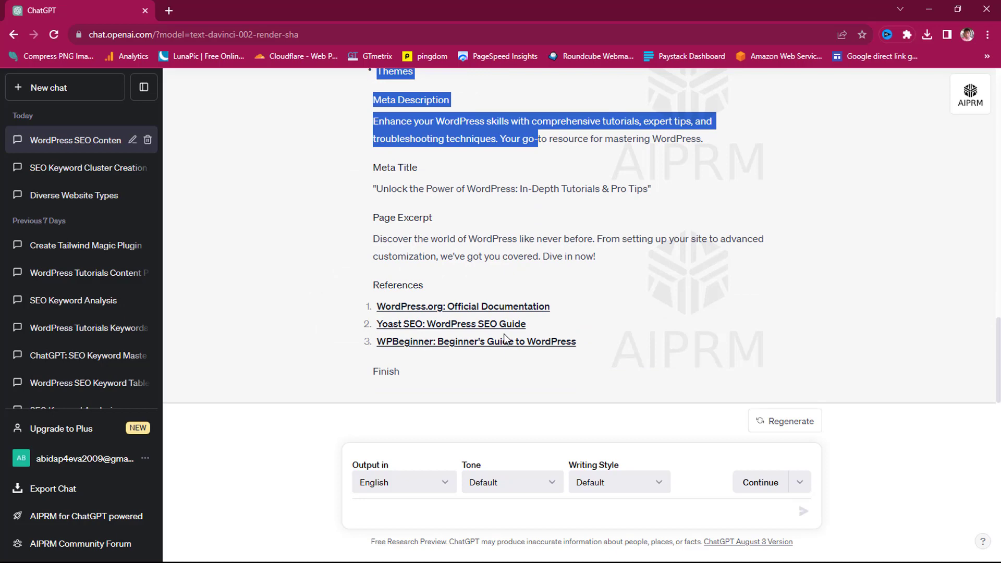
pyautogui.click(49, 90)
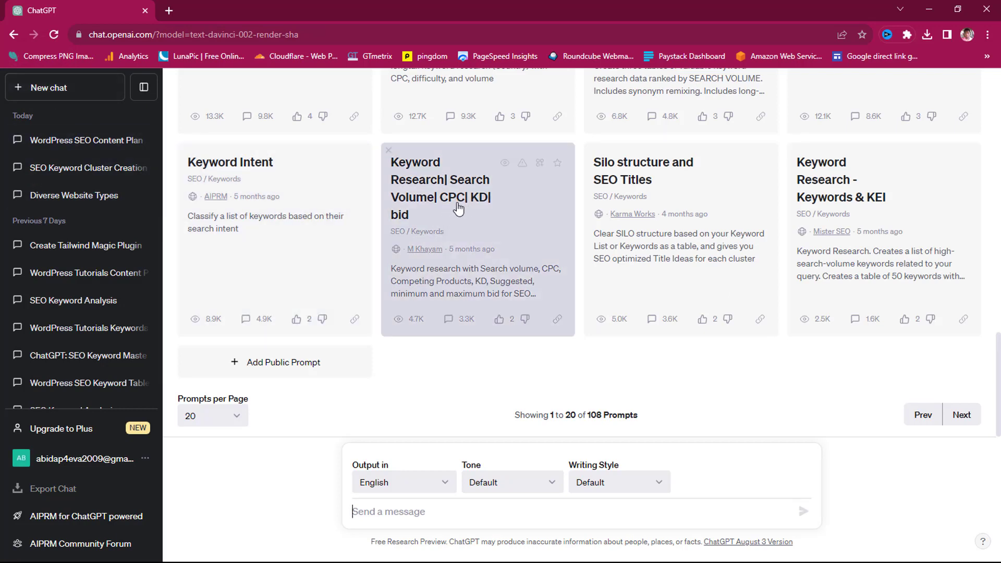
# Step: Send 'wordpress tutorials' to the Keyword Research| Search Volume| CPC| KD| bid prompt
pyautogui.click(459, 209)
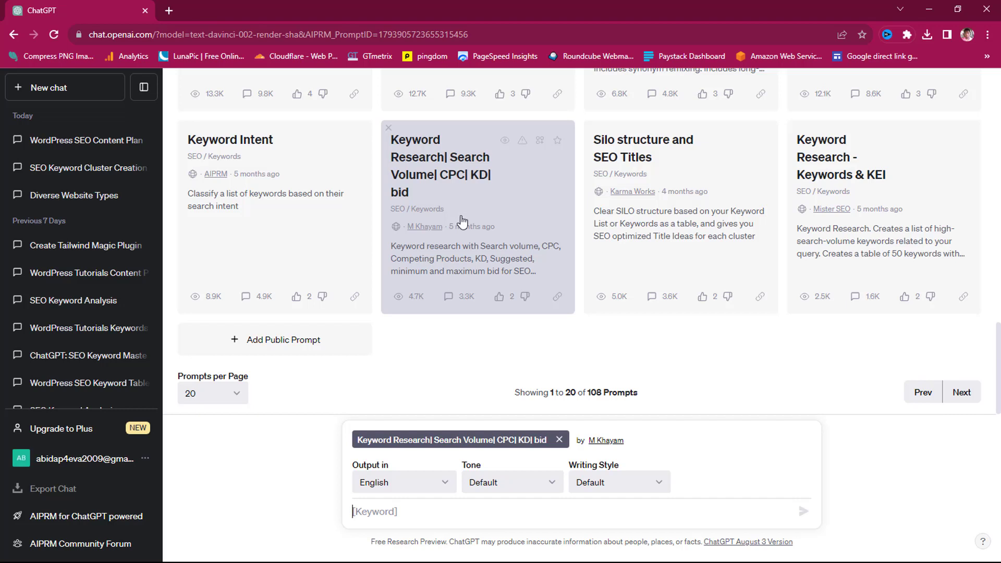
pyautogui.click(354, 513)
pyautogui.write('wordpress tutorials')
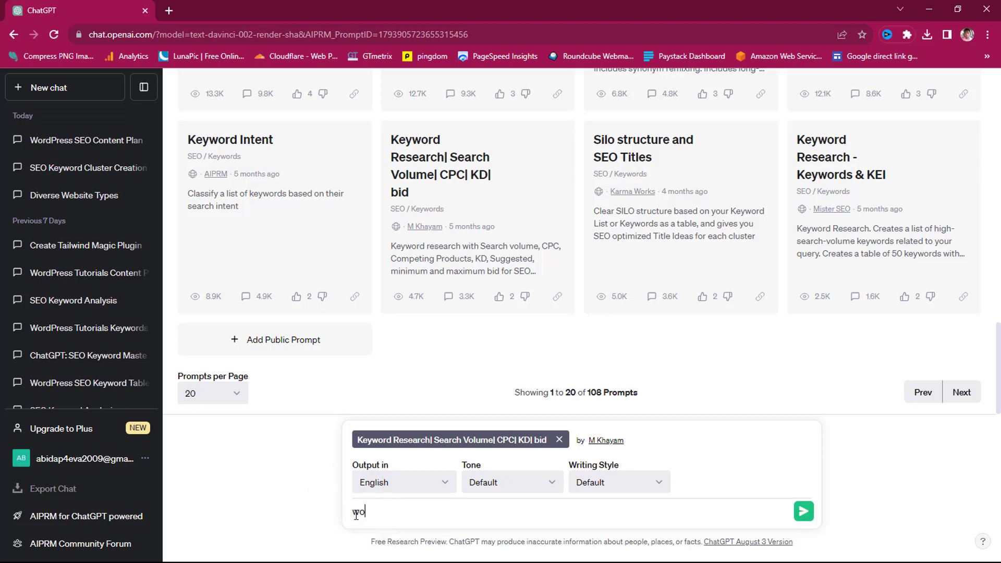
pyautogui.click(803, 511)
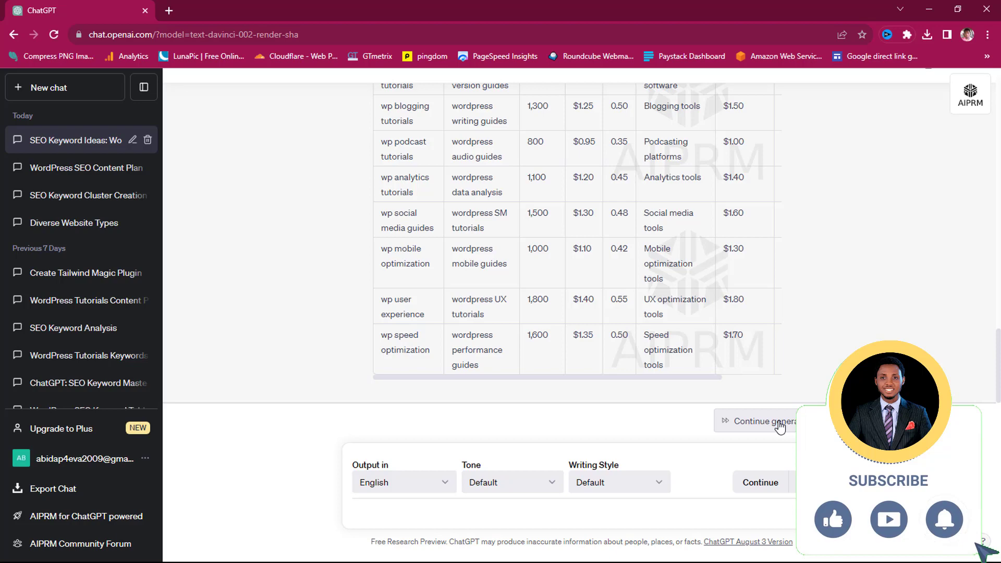
# Step: Scroll through the keyword table of search volume, CPC, KD, competing products and bids
pyautogui.scroll(5, 855, 337)
pyautogui.scroll(10, 855, 337)
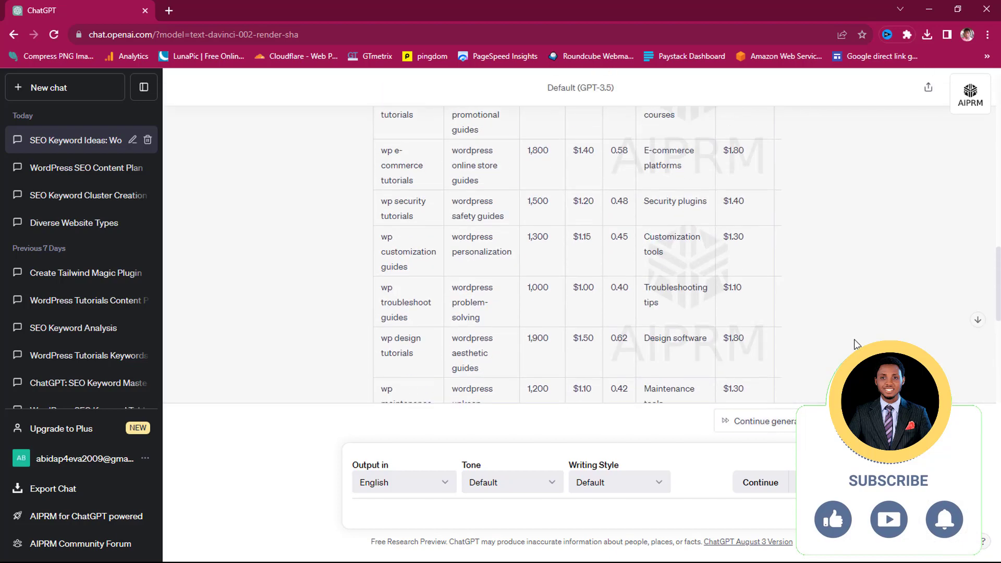
pyautogui.scroll(4, 854, 339)
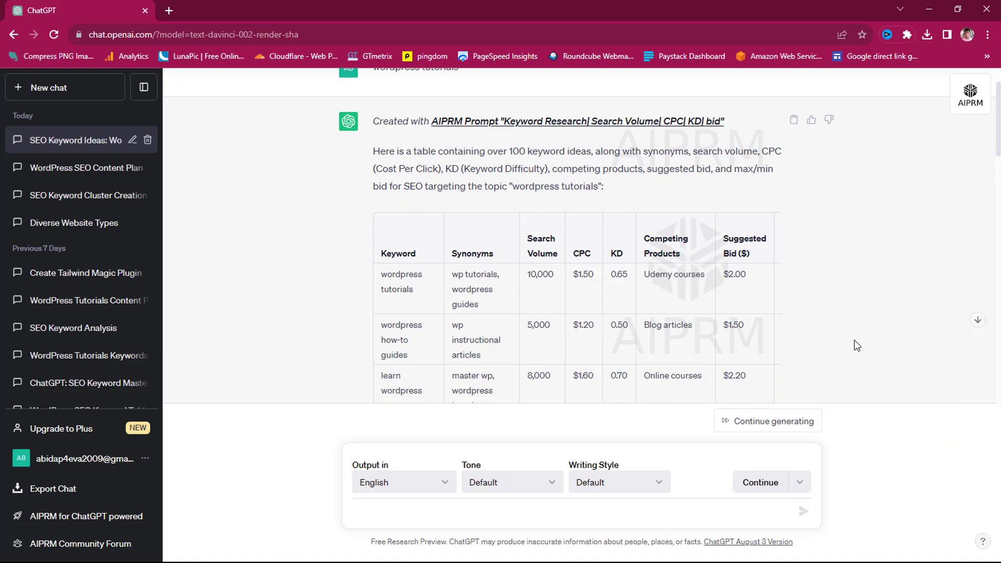
pyautogui.scroll(-1, 855, 346)
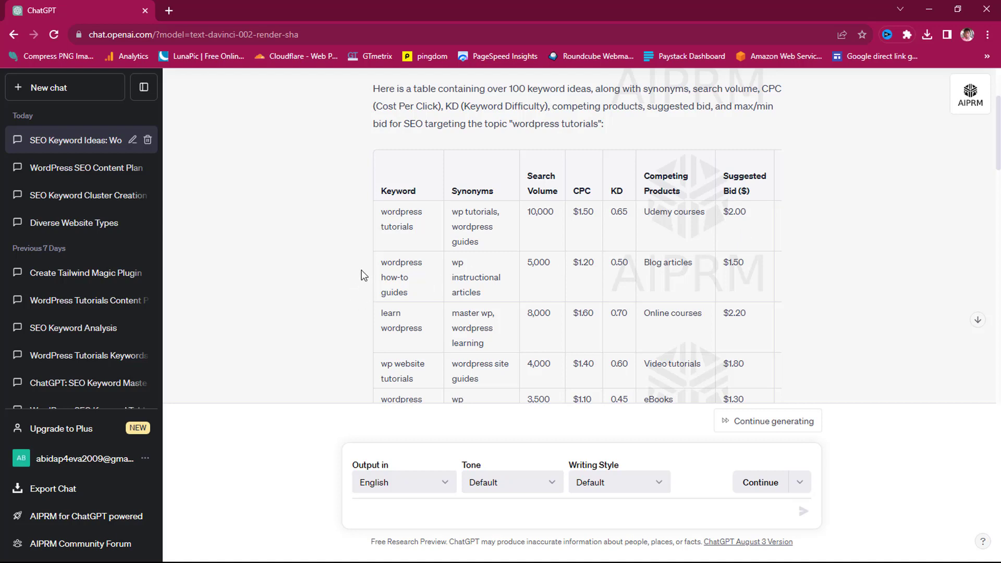
pyautogui.scroll(-15, 544, 286)
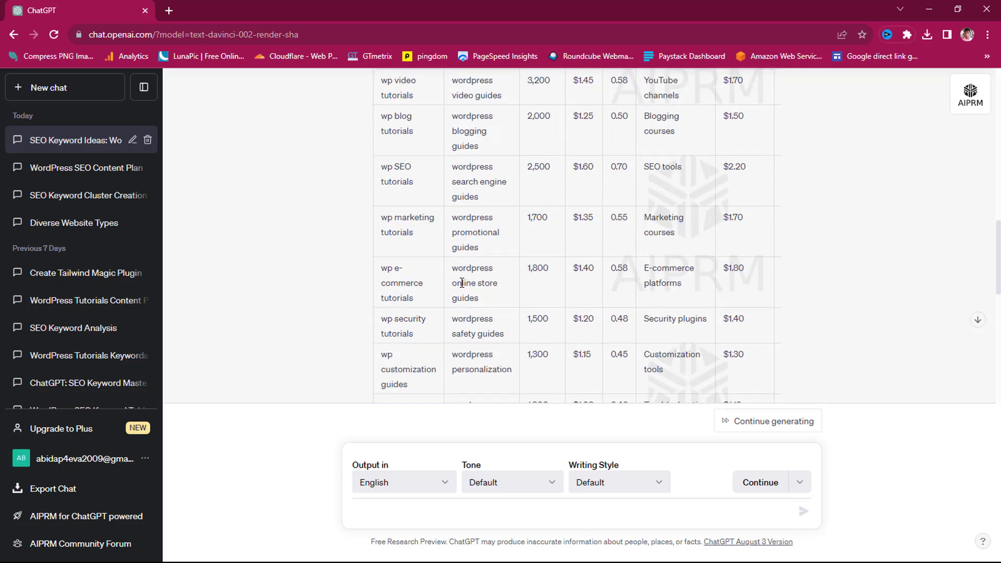
pyautogui.scroll(-2, 461, 284)
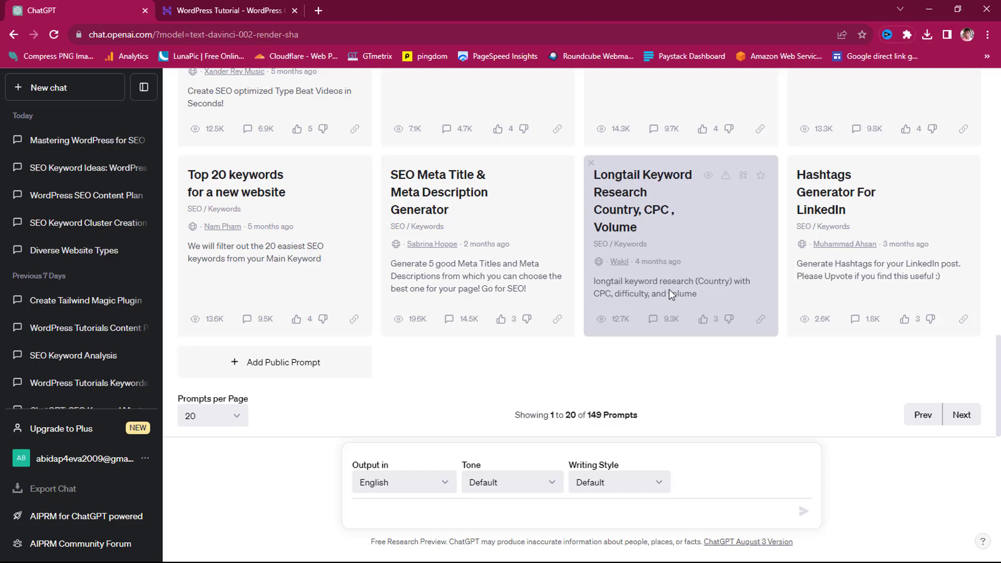
# Step: Scroll through the AIPRM Public prompts grid (Topic SEO, Activity Keywords), then back to its top
pyautogui.scroll(9, 668, 290)
pyautogui.scroll(-8, 670, 292)
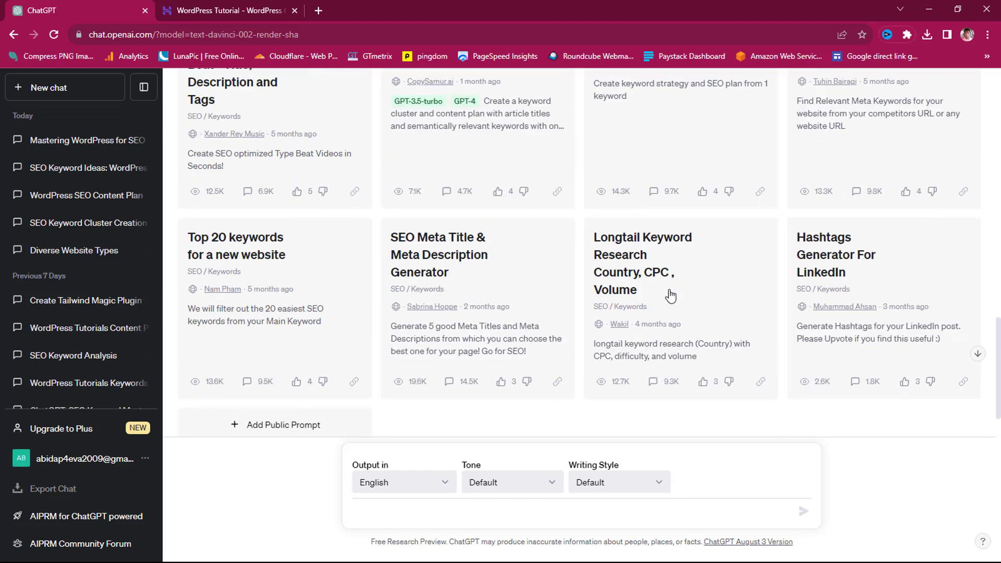
pyautogui.scroll(-1, 670, 294)
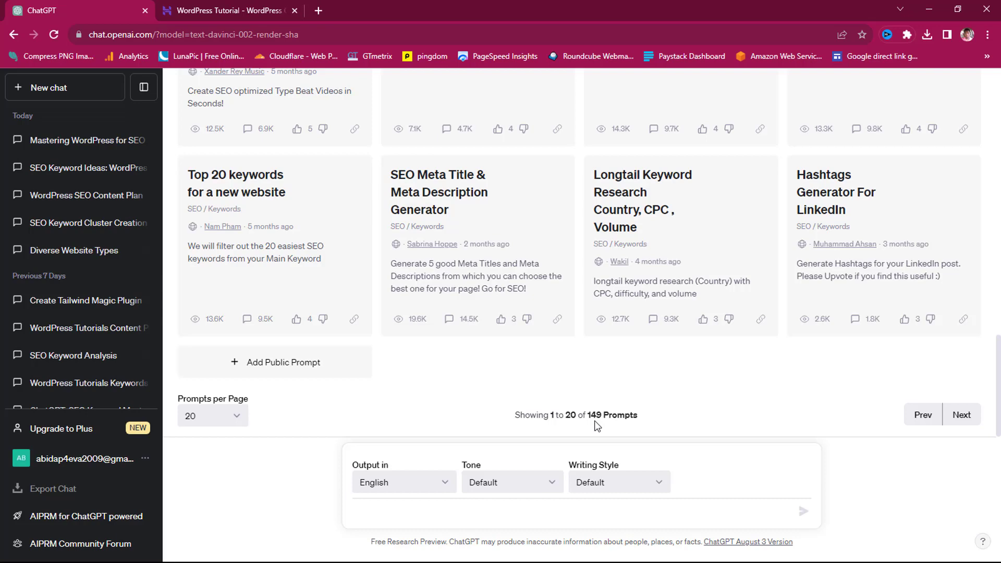
pyautogui.scroll(15, 597, 425)
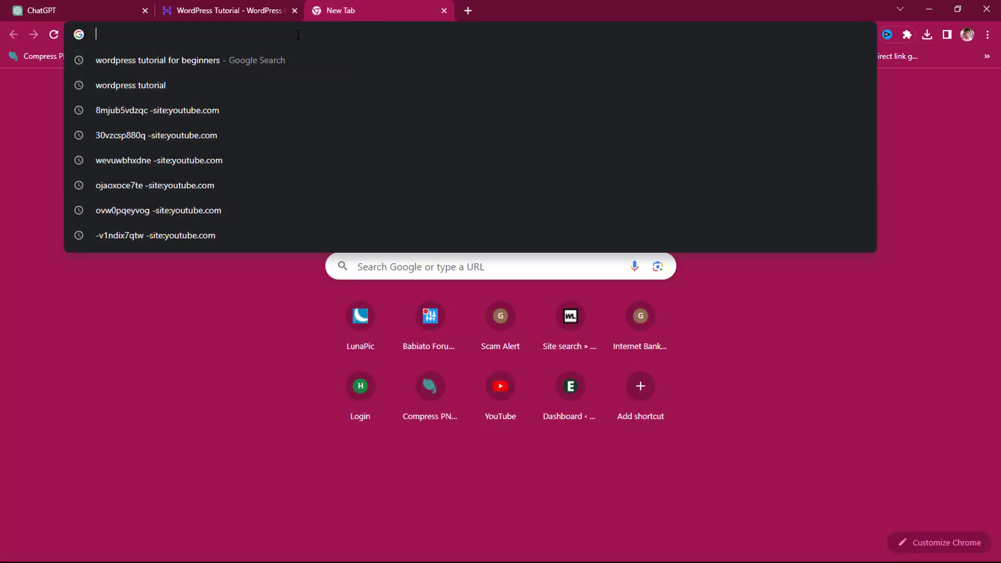
# Step: Search Google for 'aiprm for chatgpt' and open the first AIPRM for ChatGPT result
pyautogui.write('aip')
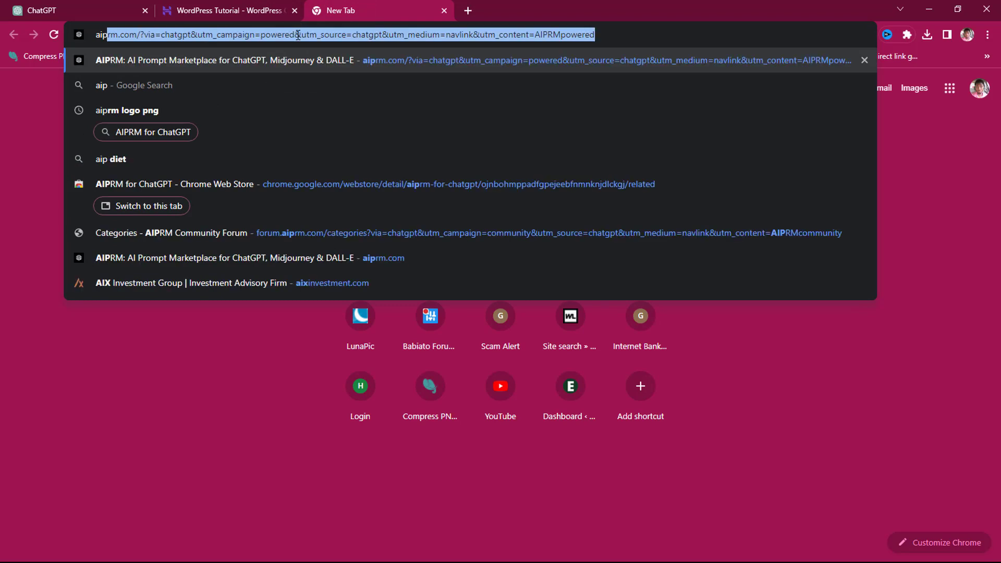
pyautogui.write('rm')
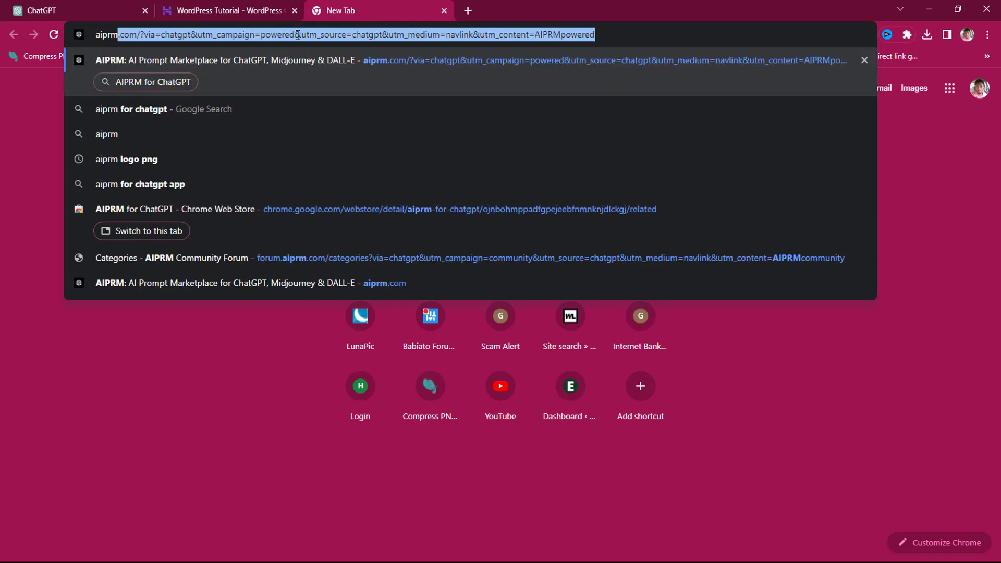
pyautogui.click(138, 107)
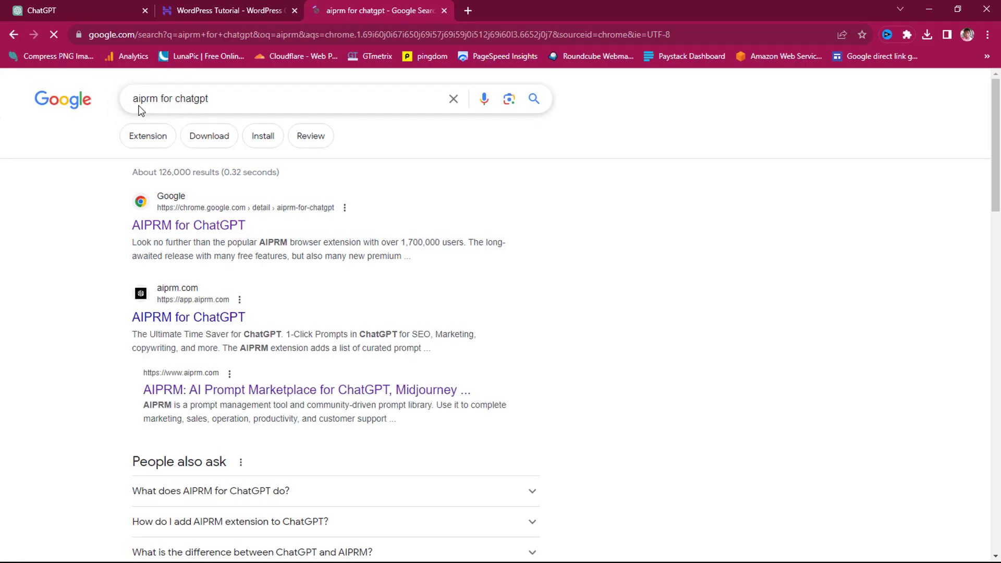
pyautogui.click(188, 226)
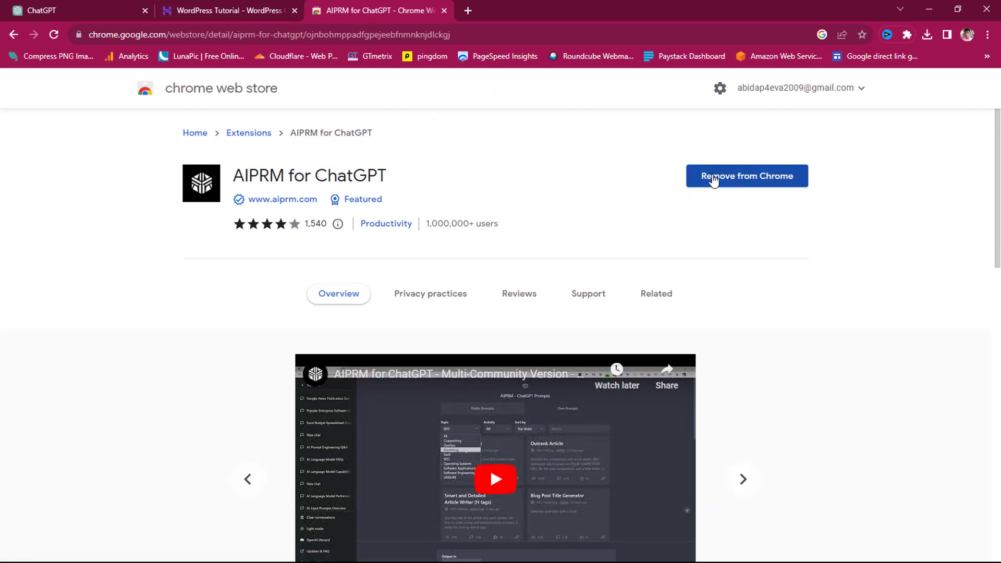
pyautogui.scroll(-4, 726, 179)
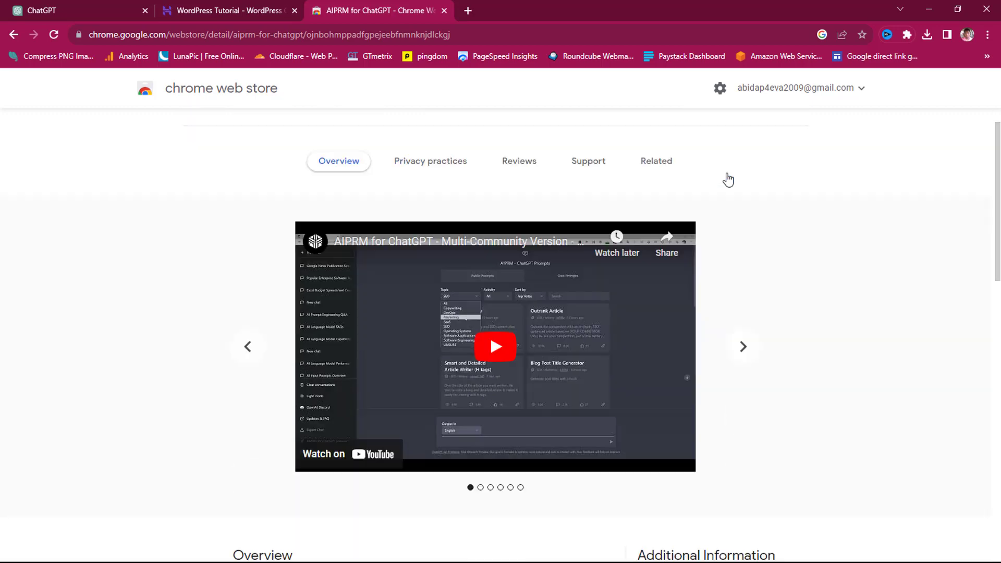
pyautogui.scroll(2, 726, 179)
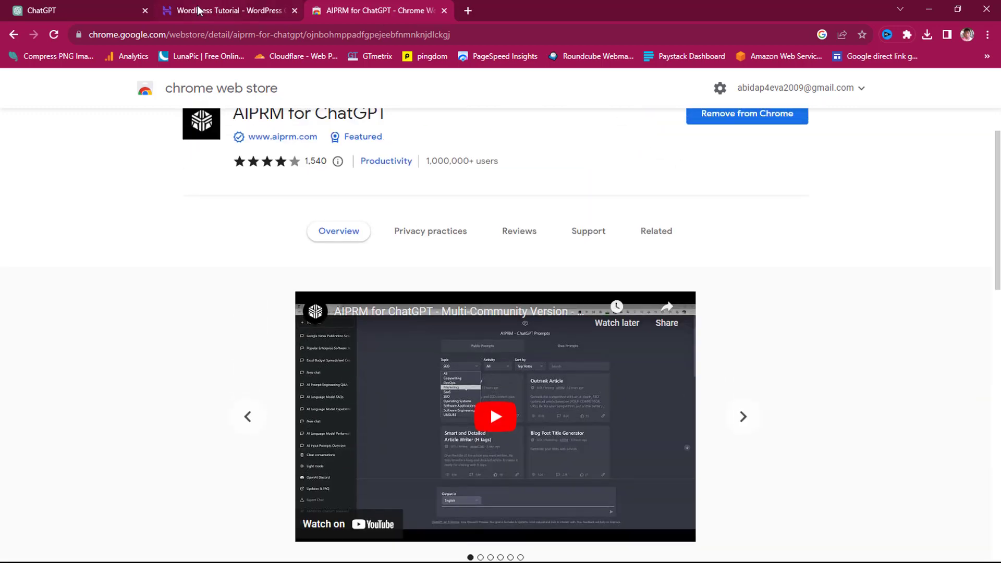
# Step: Switch back to the ChatGPT tab showing the AIPRM SEO / Keywords prompts
pyautogui.click(86, 5)
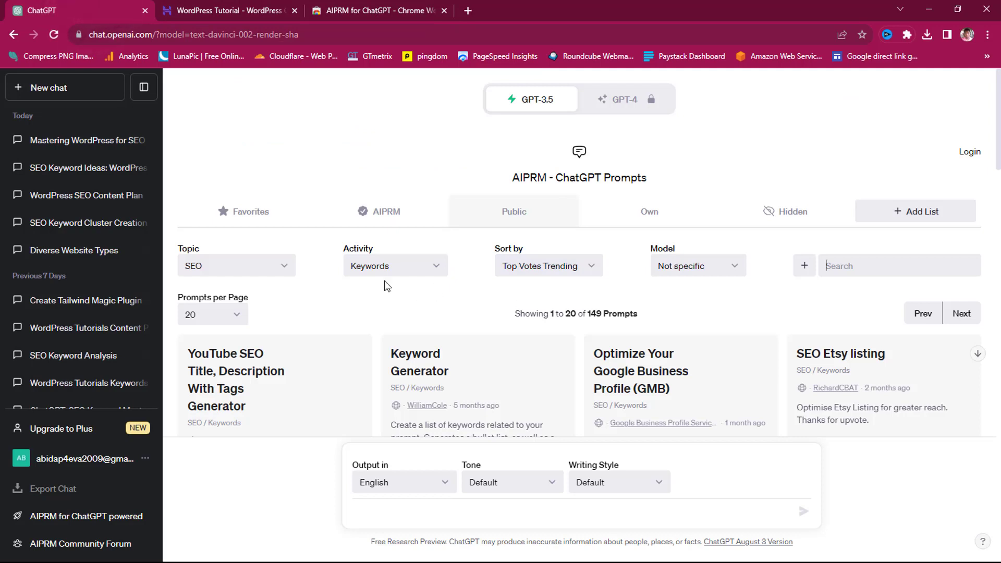